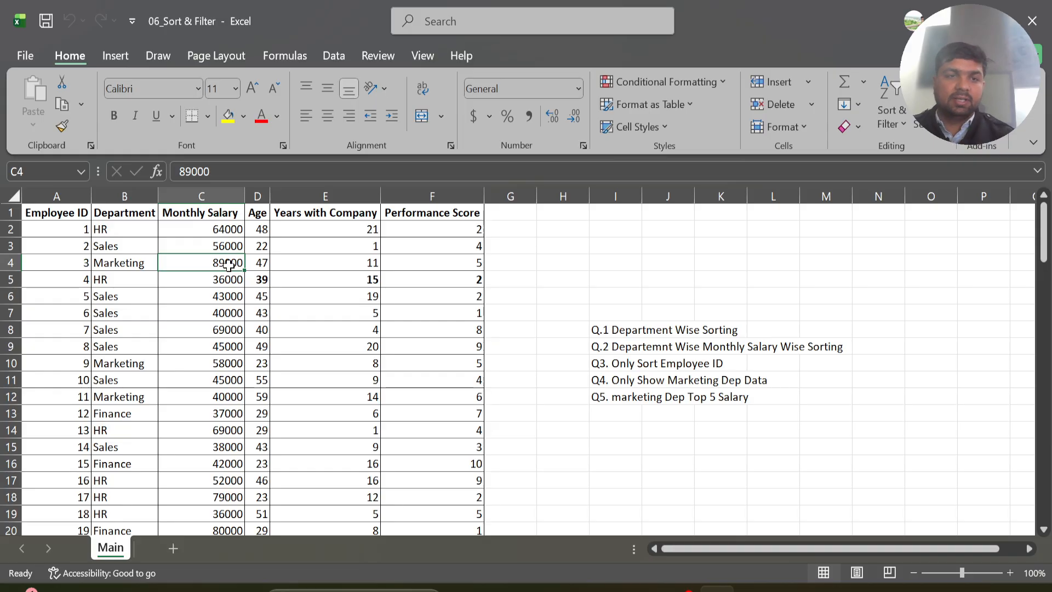
Step: Copy the entire employee table from the Main sheet into a new sheet at A1, keeping the source column widths
{"action": "left_click", "coordinate": [106, 308]}
{"action": "key", "text": "ctrl+a"}
{"action": "key", "text": "ctrl+c"}
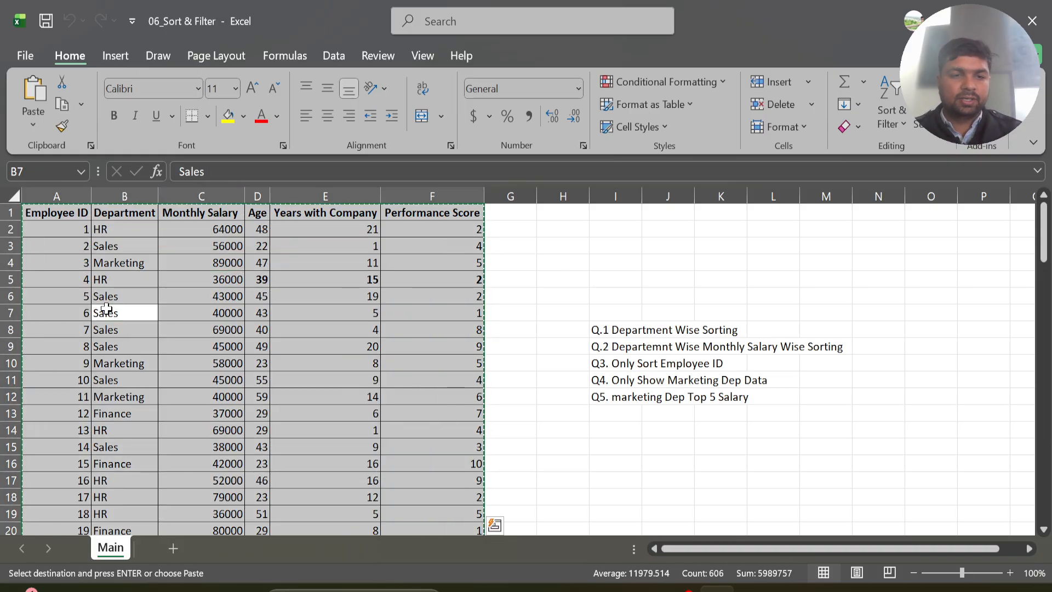
{"action": "left_click", "coordinate": [171, 548]}
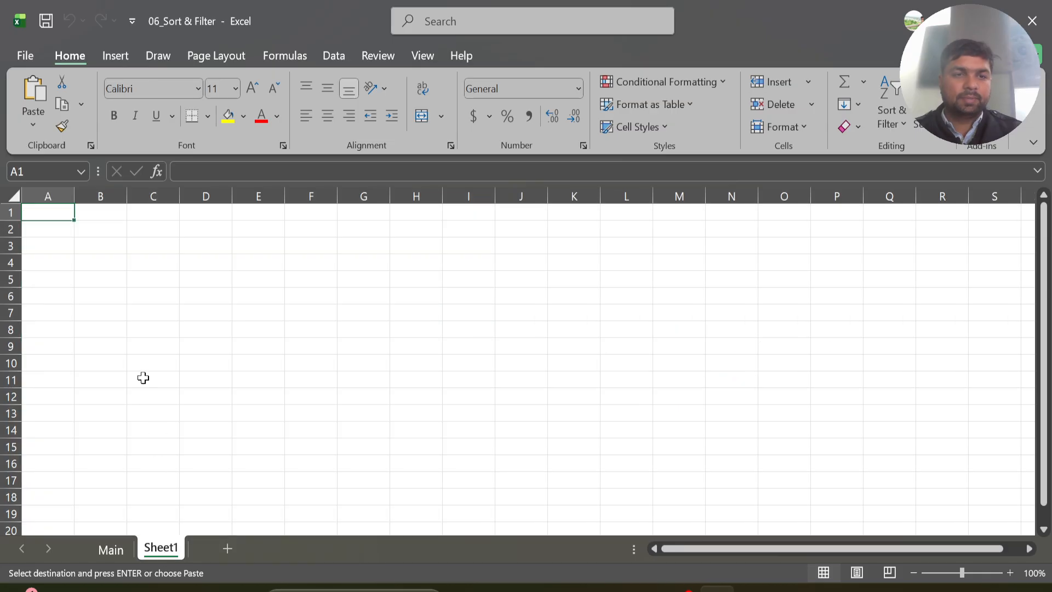
{"action": "key", "text": "ctrl+v"}
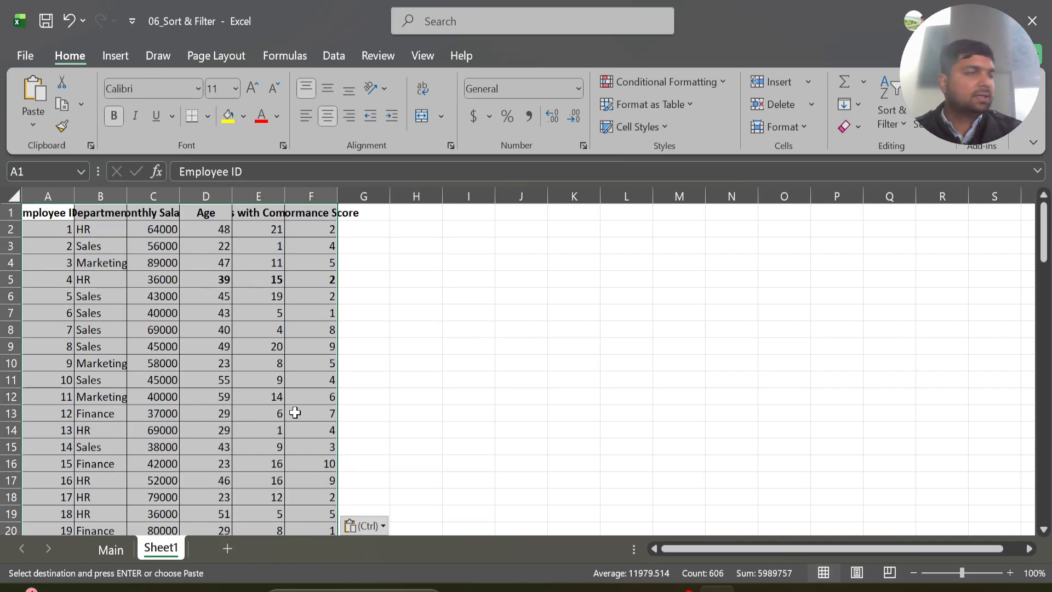
{"action": "left_click", "coordinate": [366, 527]}
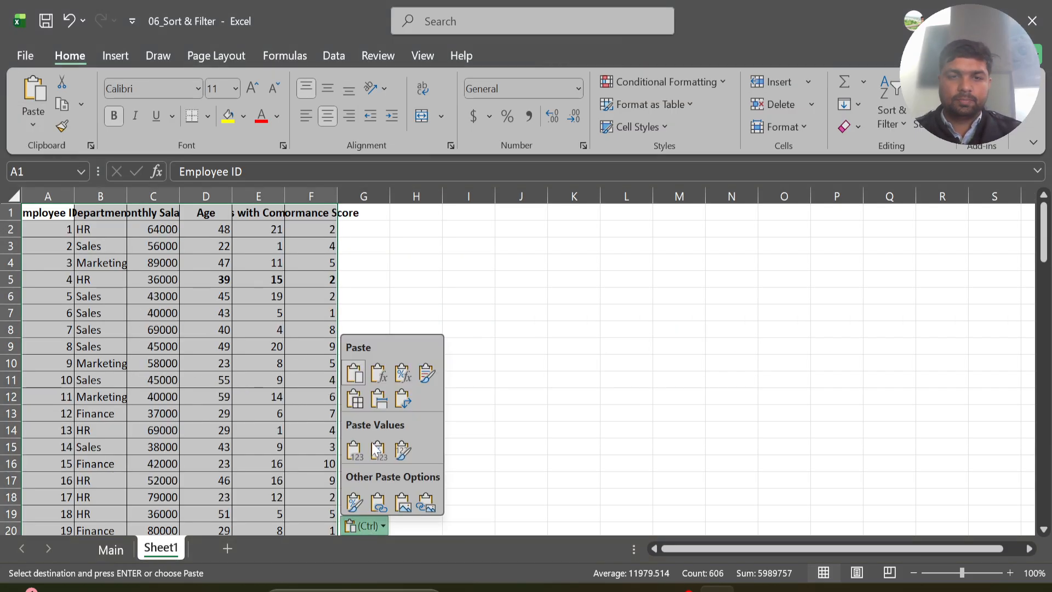
{"action": "left_click", "coordinate": [378, 405]}
{"action": "left_click", "coordinate": [562, 361]}
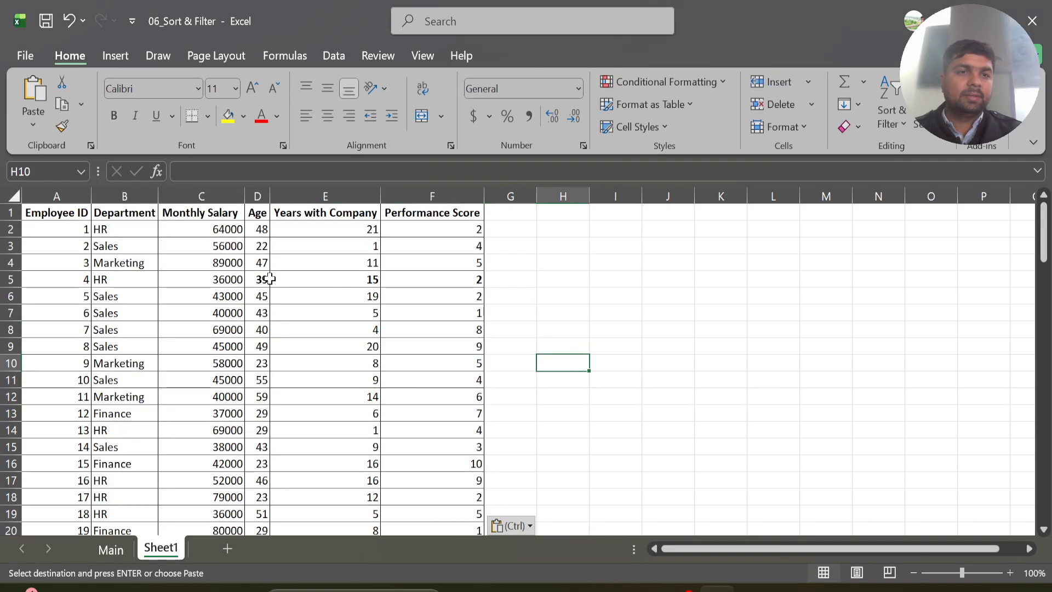
Step: Sort the table by Department from A to Z with the selection expanded to all columns, and undo that sort
{"action": "left_click", "coordinate": [124, 196]}
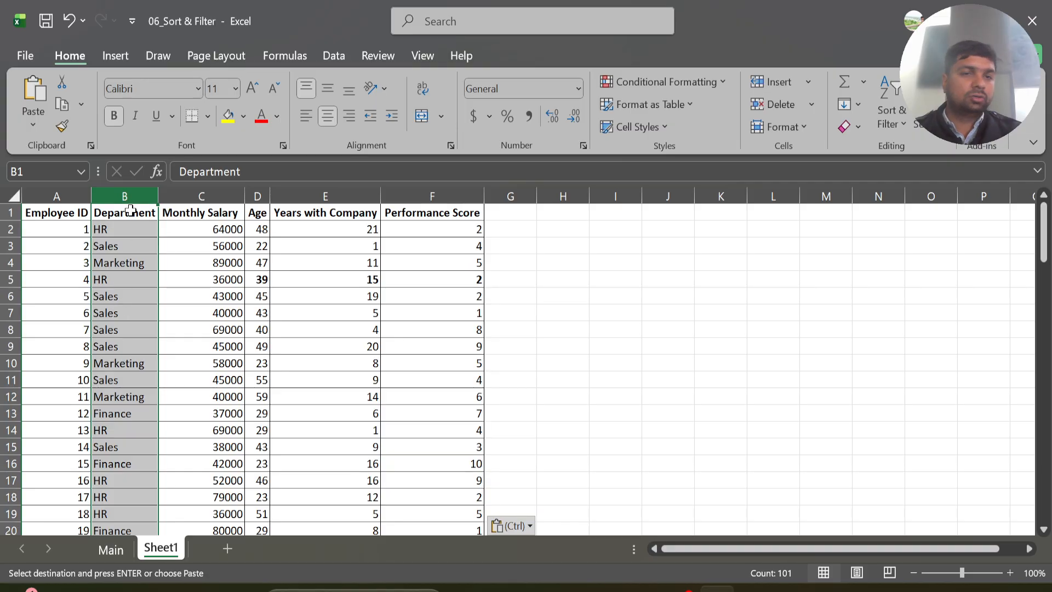
{"action": "left_click", "coordinate": [123, 230]}
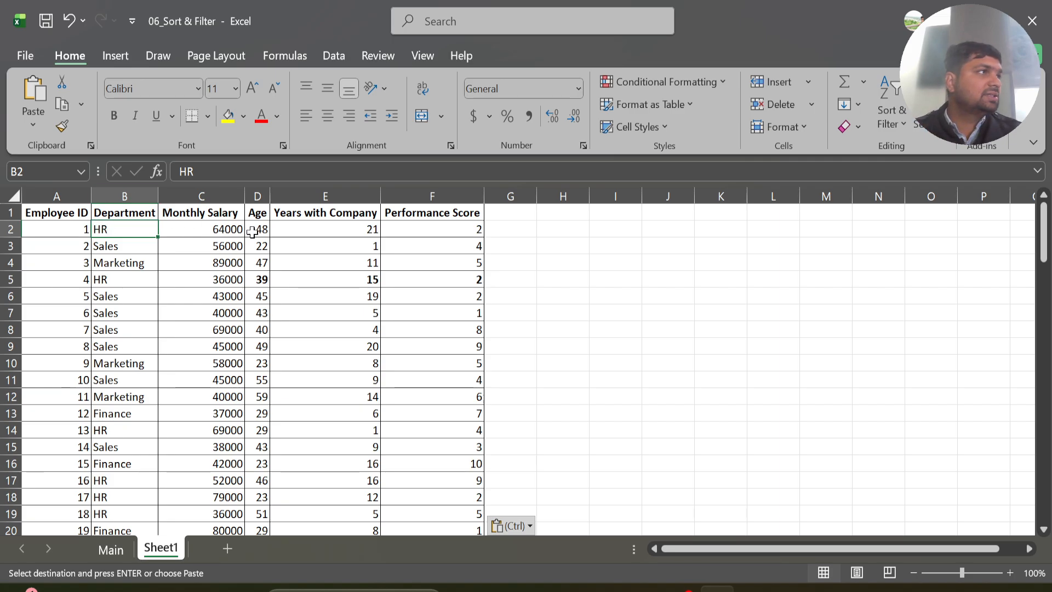
{"action": "left_click", "coordinate": [125, 196]}
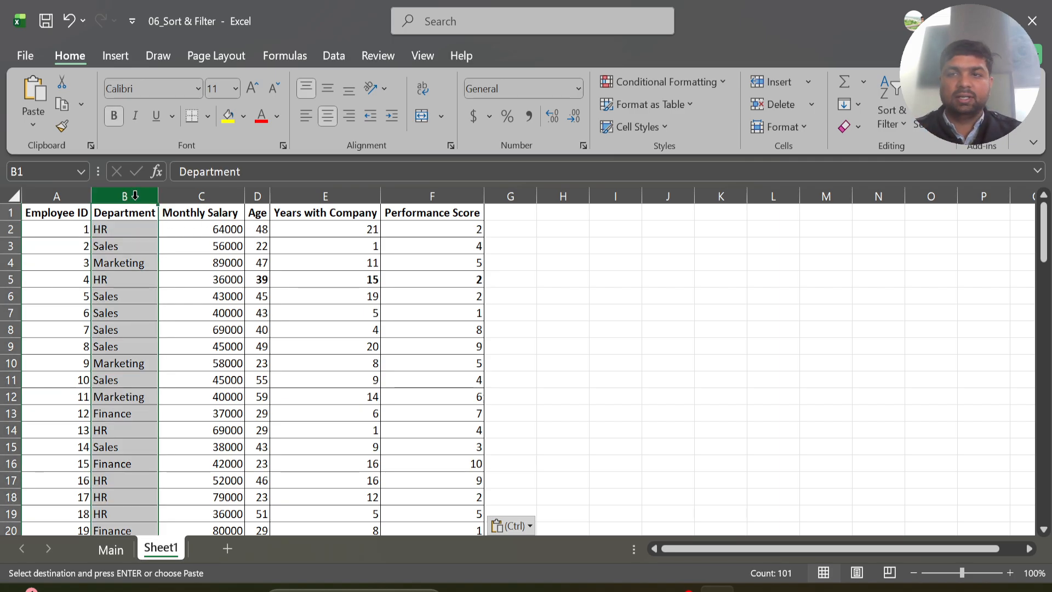
{"action": "left_click", "coordinate": [901, 109]}
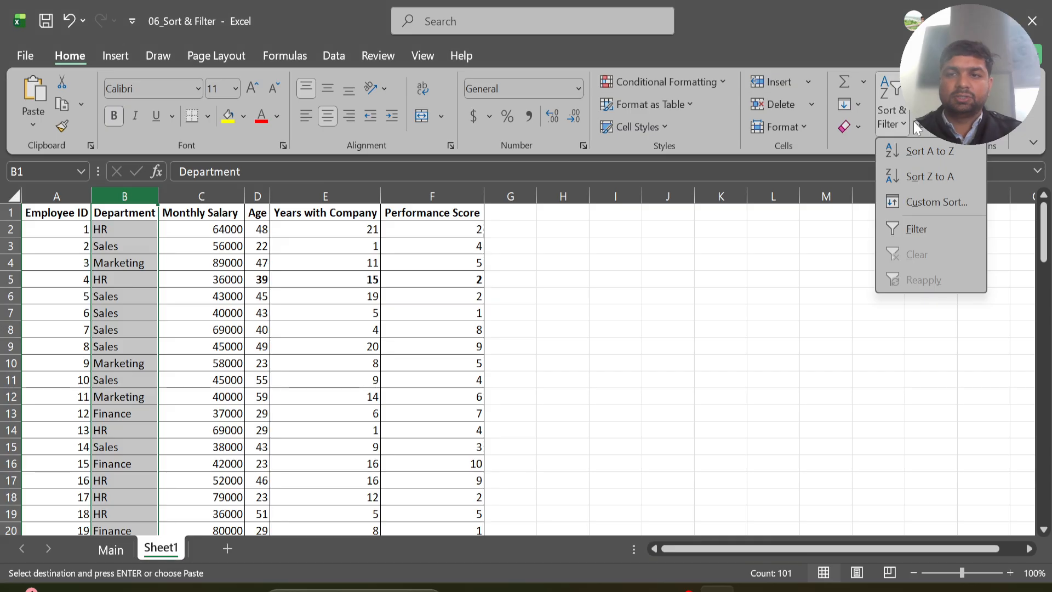
{"action": "left_click", "coordinate": [919, 152]}
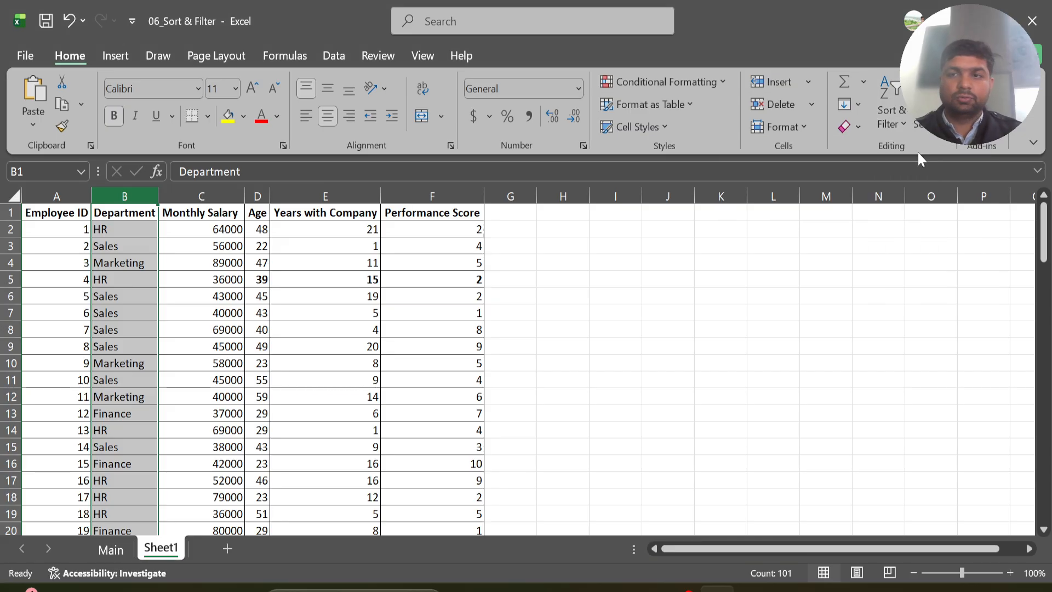
{"action": "left_click_drag", "start_coordinate": [791, 266], "coordinate": [668, 211]}
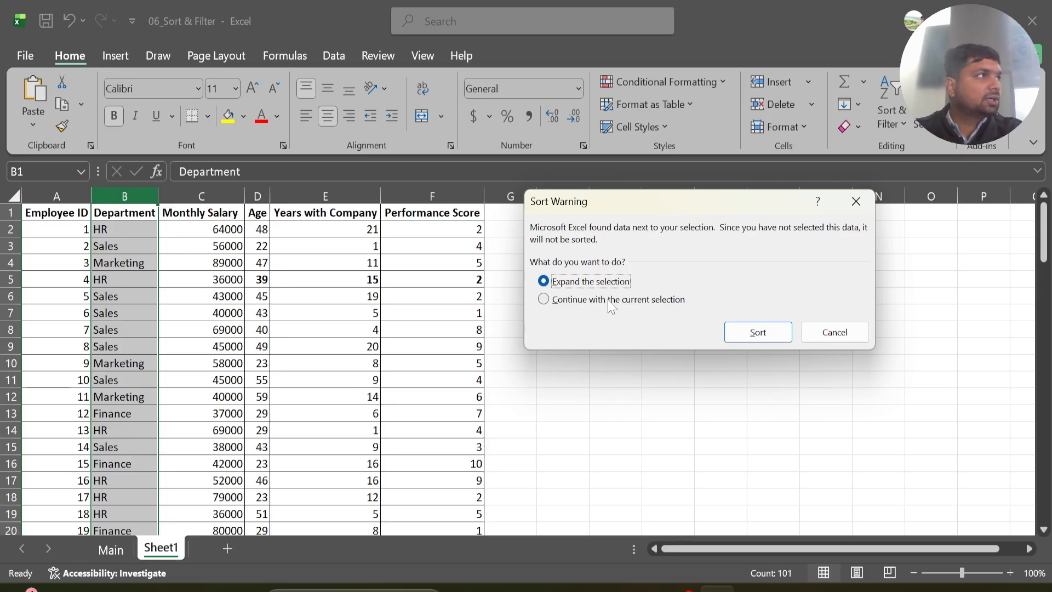
{"action": "left_click", "coordinate": [768, 336]}
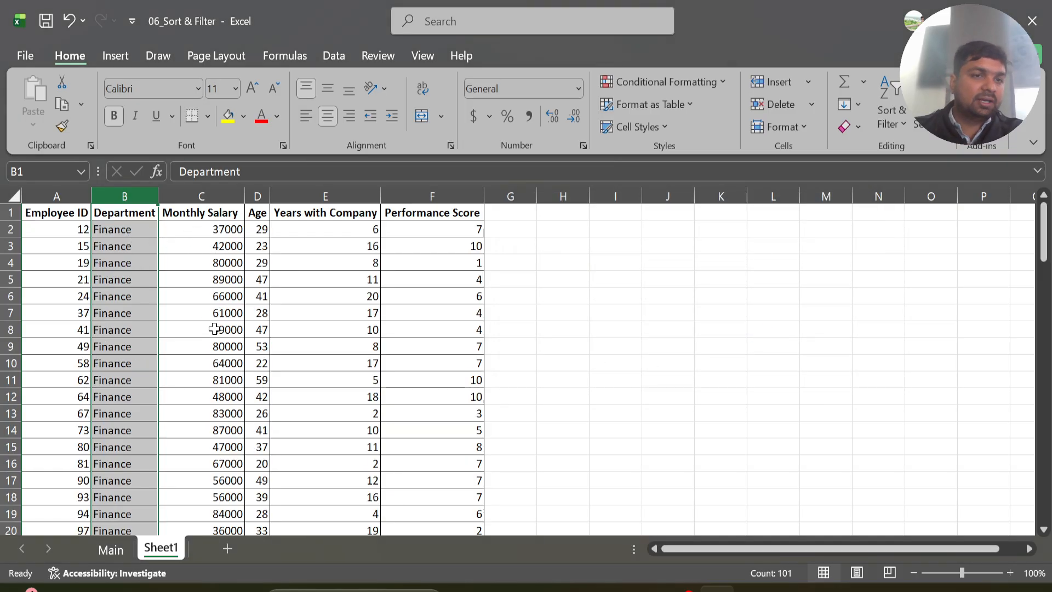
{"action": "left_click", "coordinate": [59, 230]}
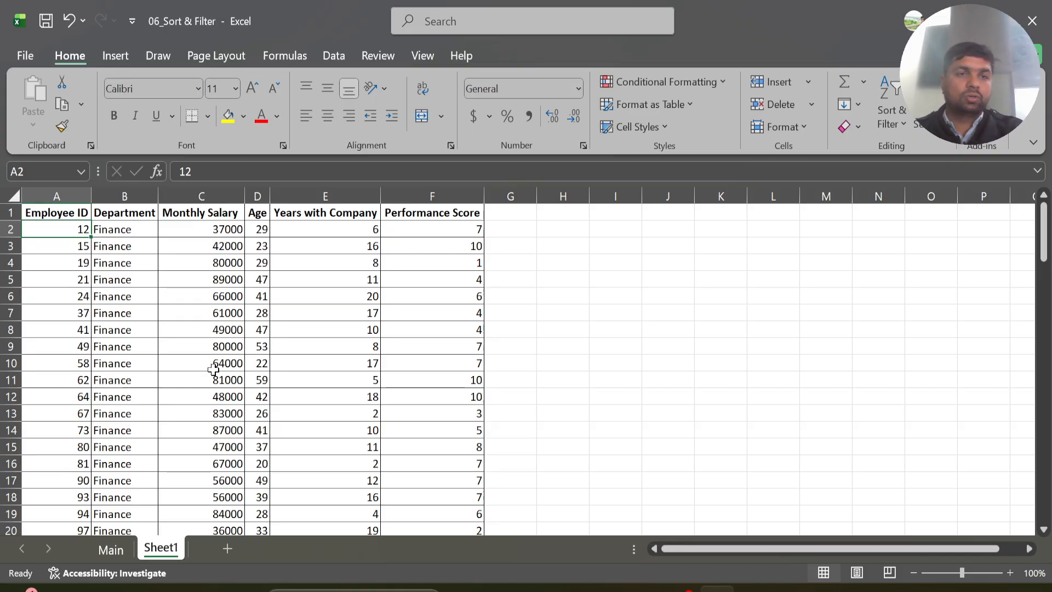
{"action": "key", "text": "ctrl+z"}
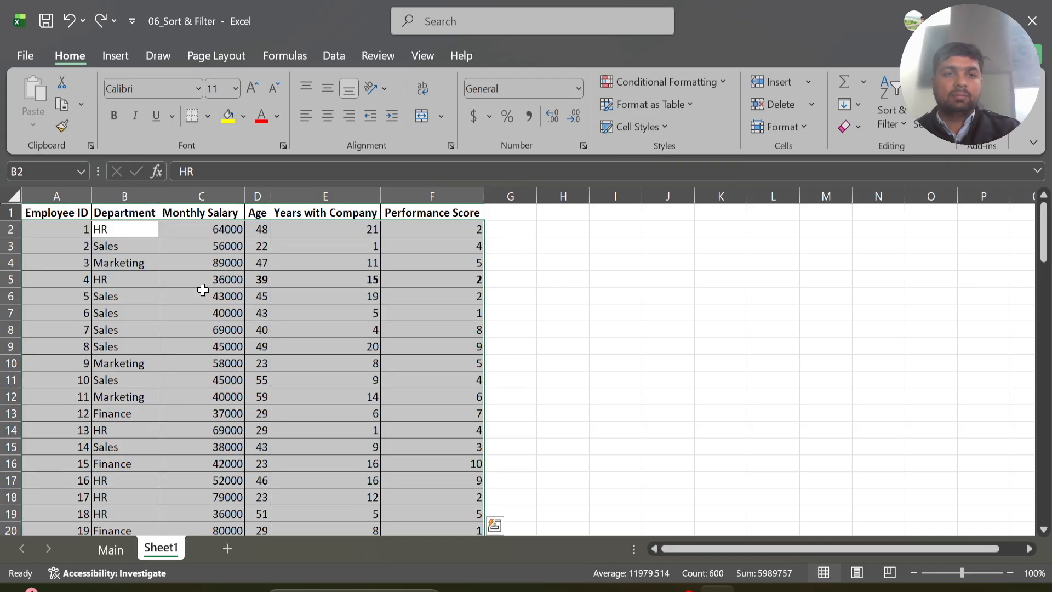
Step: Sort only the Department column from A to Z, continuing with the current selection, and undo that sort
{"action": "left_click", "coordinate": [124, 196]}
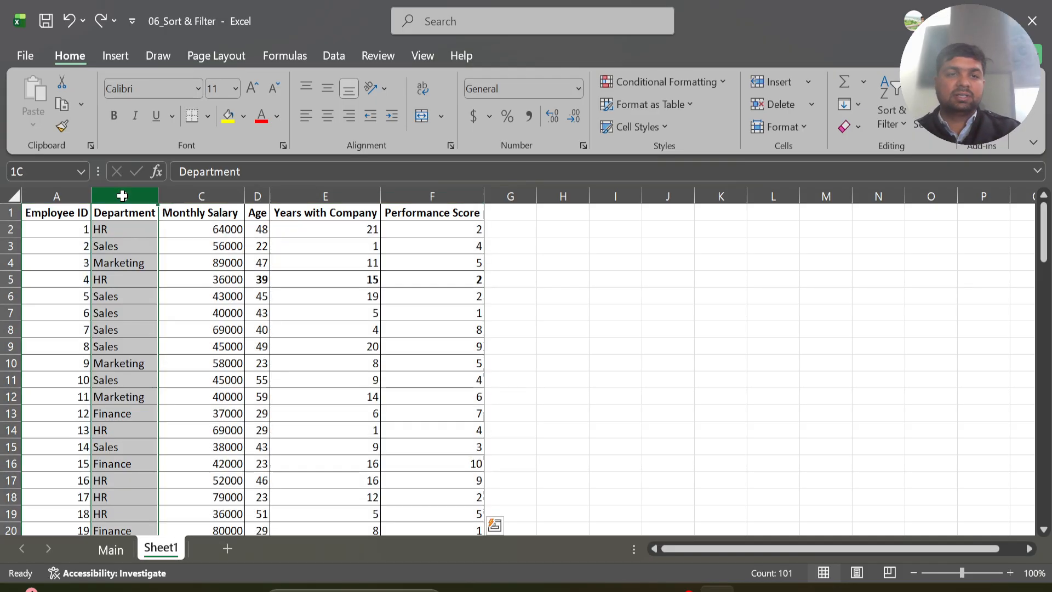
{"action": "left_click", "coordinate": [894, 112]}
{"action": "left_click", "coordinate": [916, 153]}
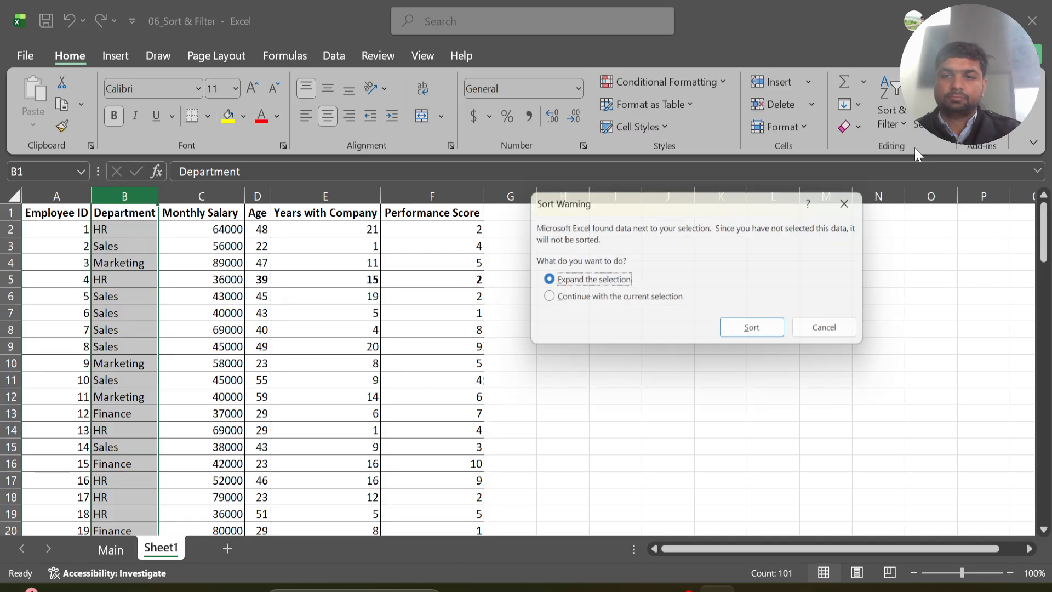
{"action": "left_click", "coordinate": [605, 307]}
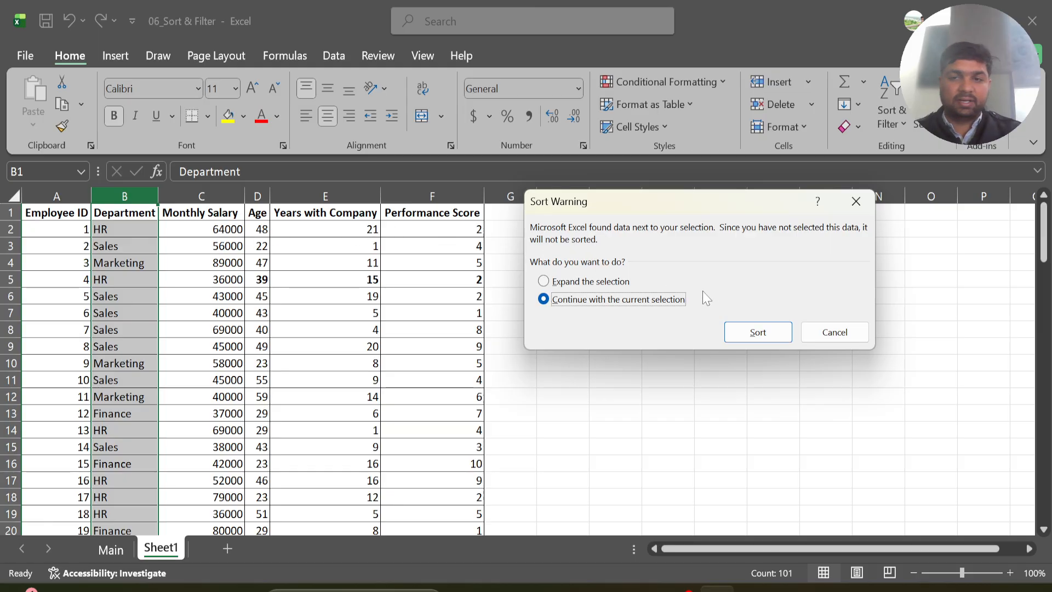
{"action": "left_click", "coordinate": [758, 332]}
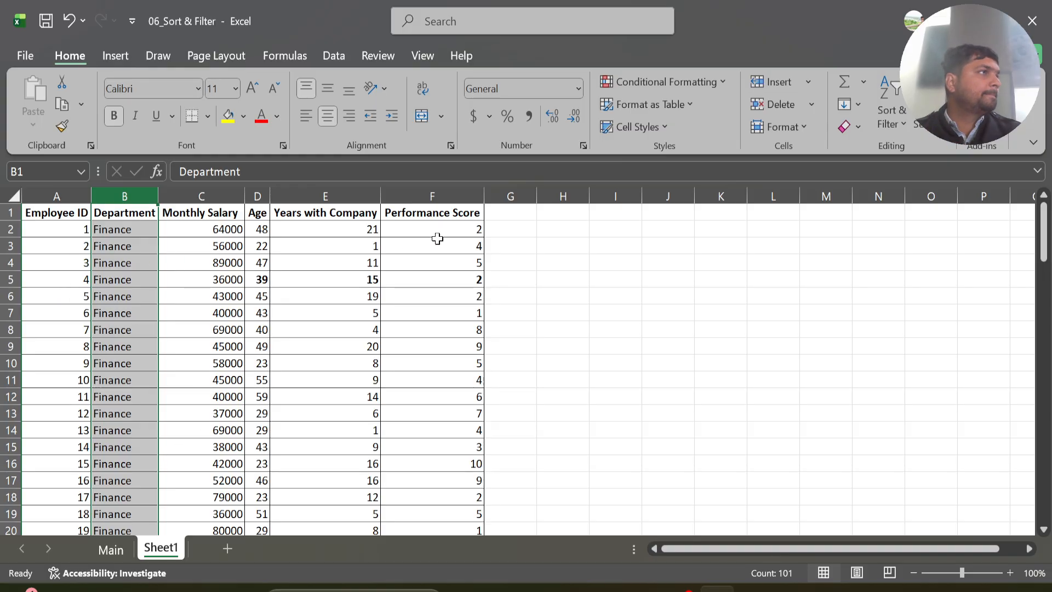
{"action": "key", "text": "ctrl+z"}
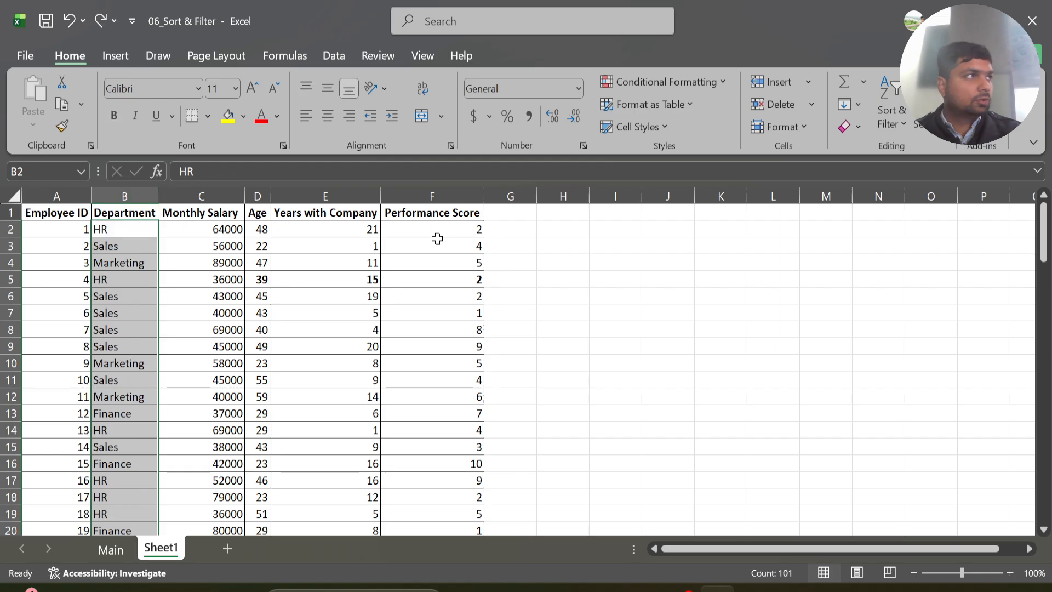
Step: Sort the Department data from A to Z, expanding the selection so each employee's row stays together
{"action": "left_click", "coordinate": [892, 120]}
{"action": "left_click", "coordinate": [909, 148]}
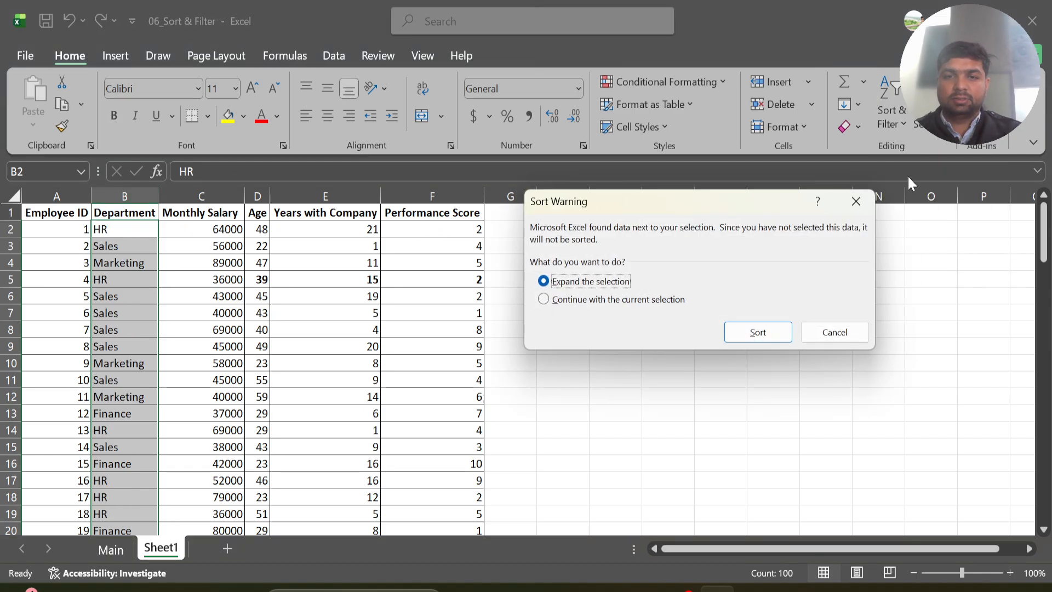
{"action": "left_click", "coordinate": [766, 329]}
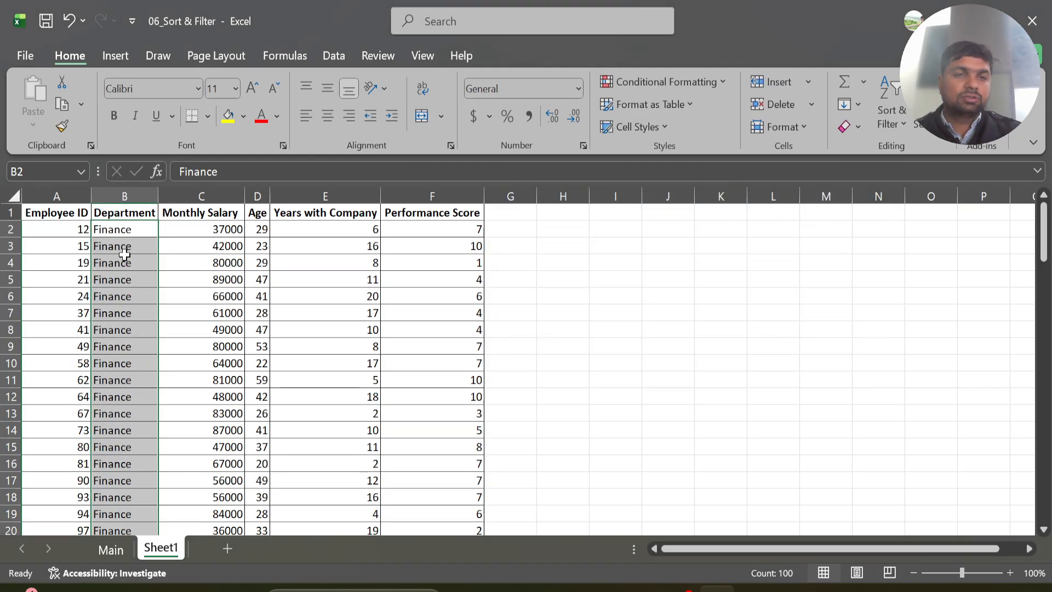
{"action": "left_click", "coordinate": [151, 313]}
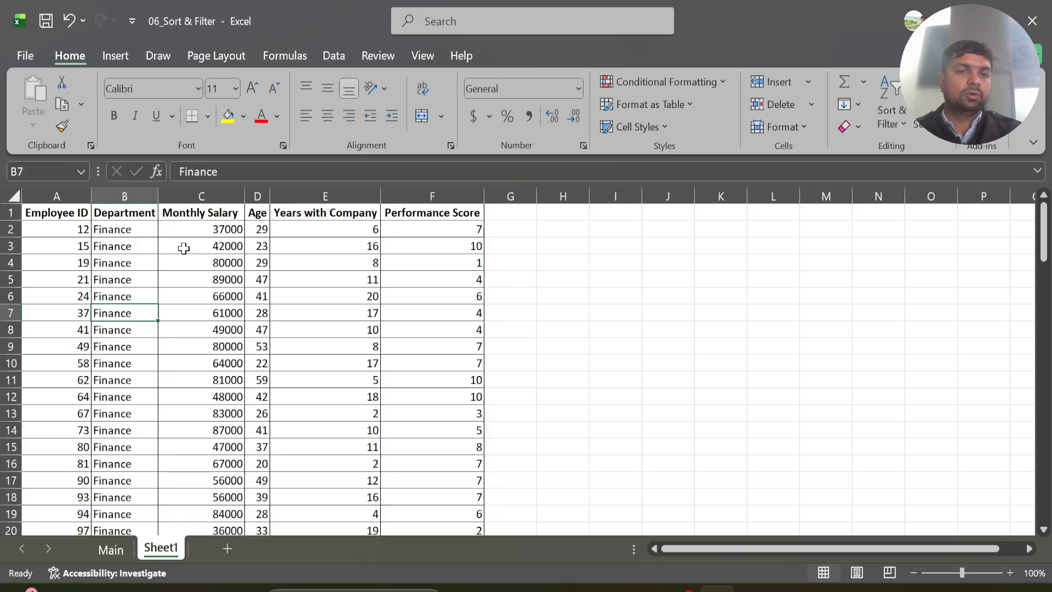
{"action": "left_click", "coordinate": [215, 242]}
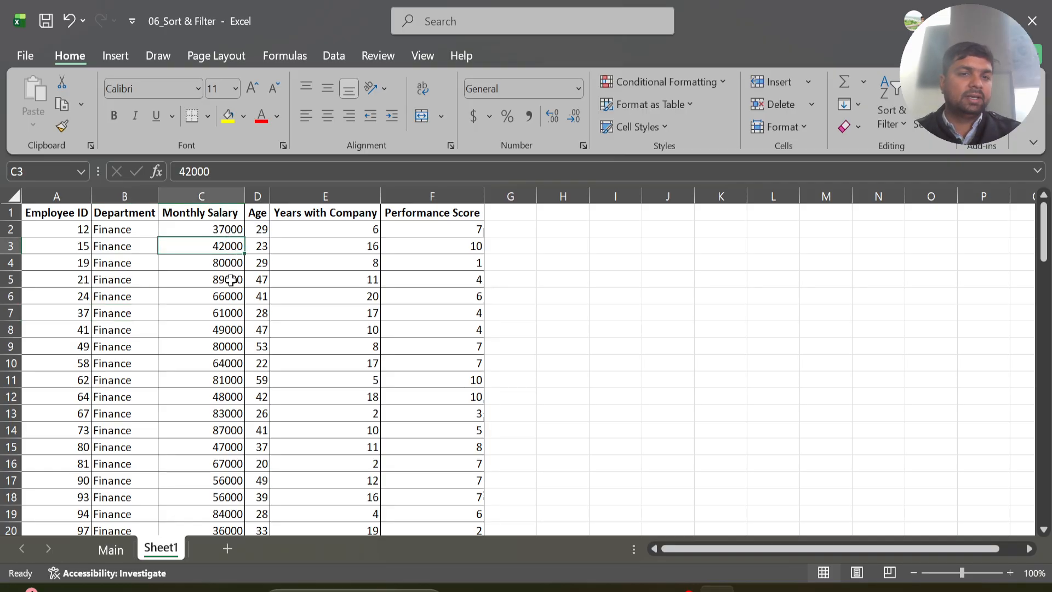
{"action": "left_click", "coordinate": [227, 296]}
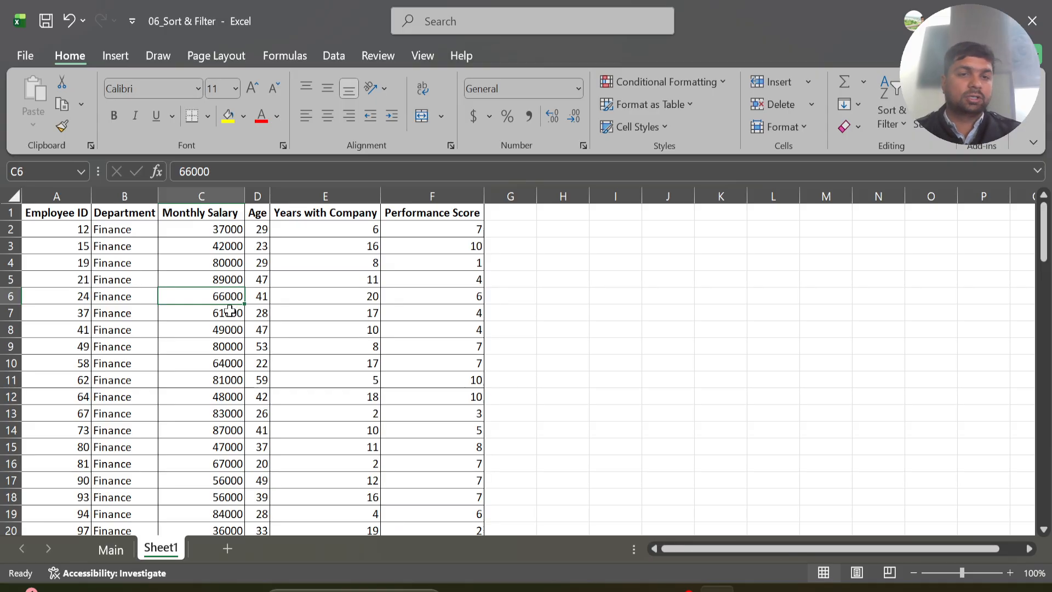
{"action": "left_click", "coordinate": [229, 313]}
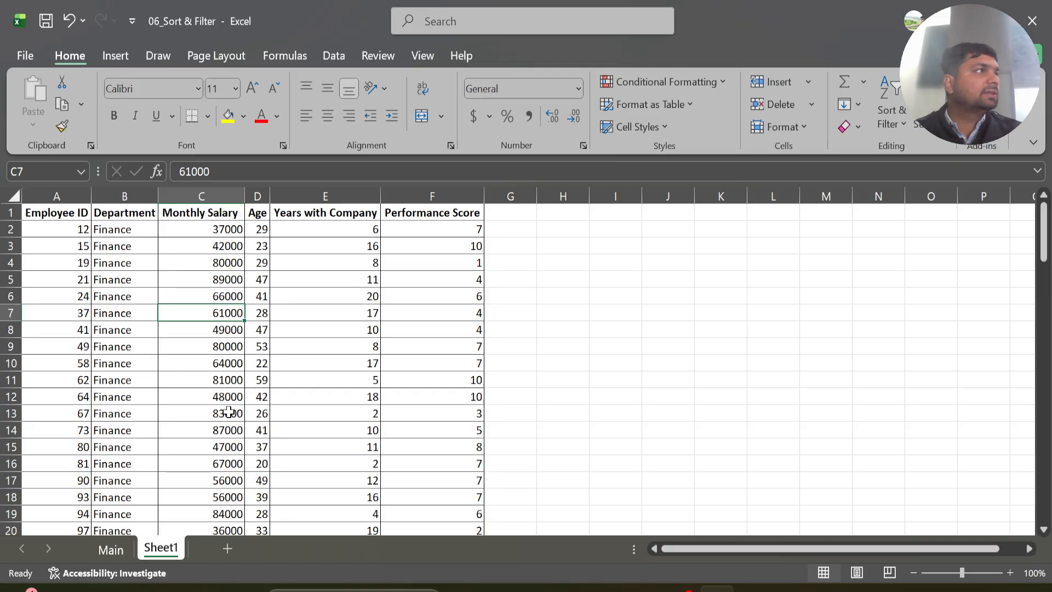
Step: Copy the department-sorted table from Sheet1 into another new sheet at A1, keeping the source column widths
{"action": "left_click", "coordinate": [201, 375]}
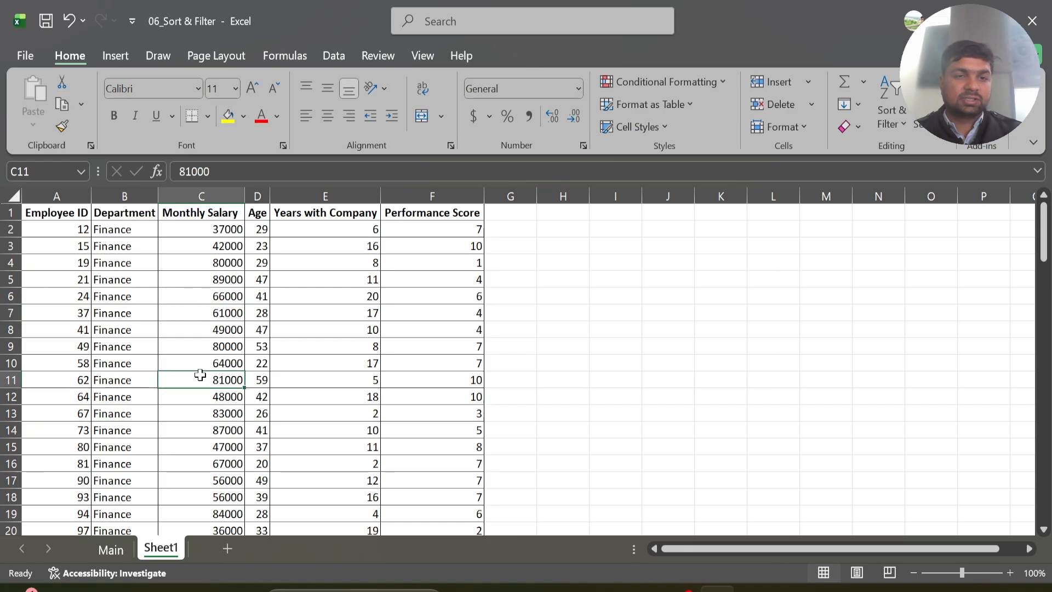
{"action": "key", "text": "ctrl+a"}
{"action": "key", "text": "ctrl+c"}
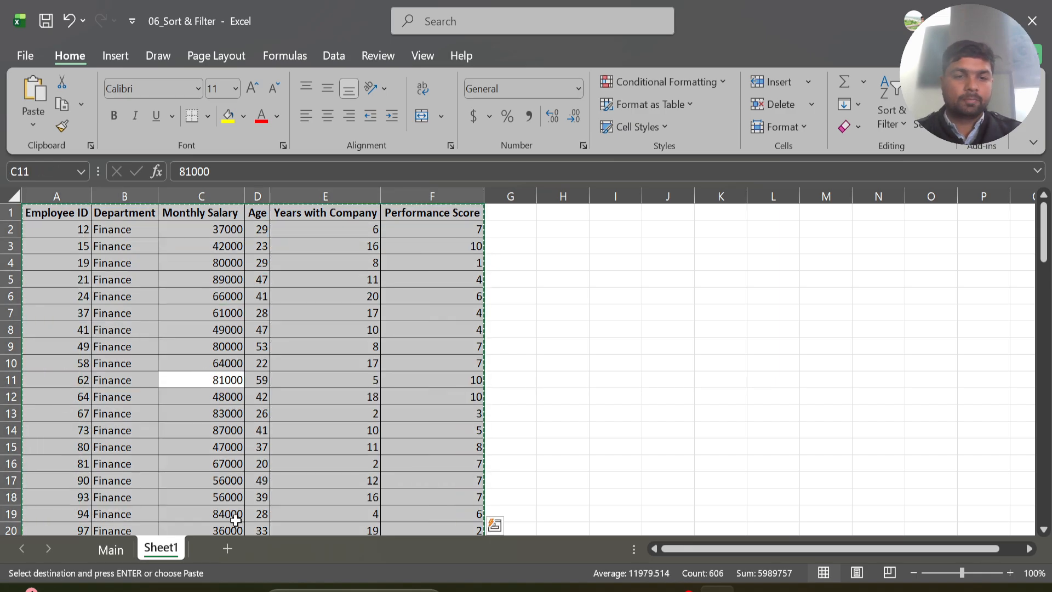
{"action": "left_click", "coordinate": [227, 549]}
{"action": "key", "text": "ctrl+v"}
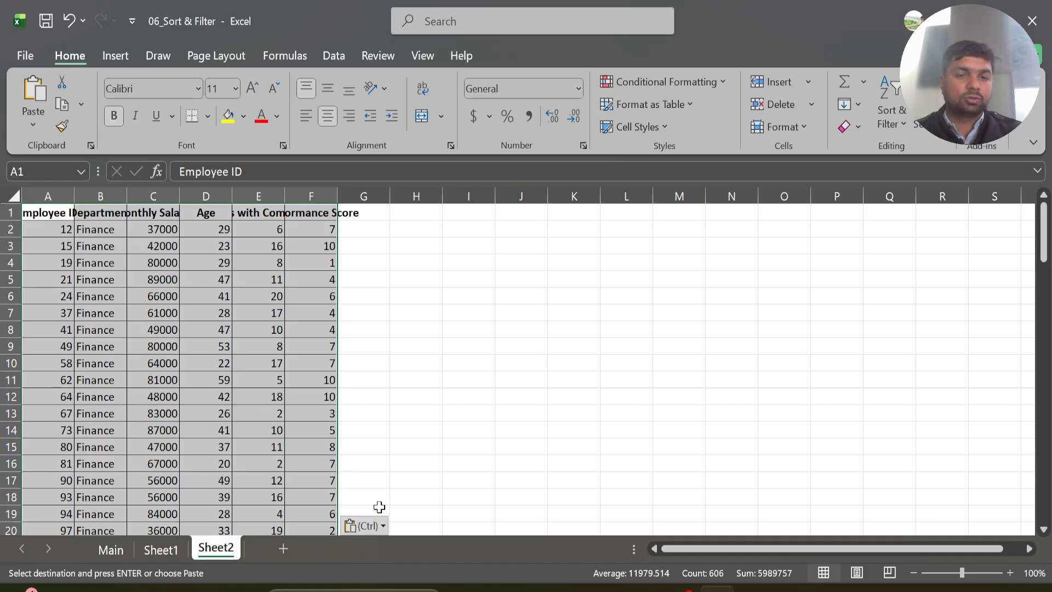
{"action": "left_click", "coordinate": [378, 526]}
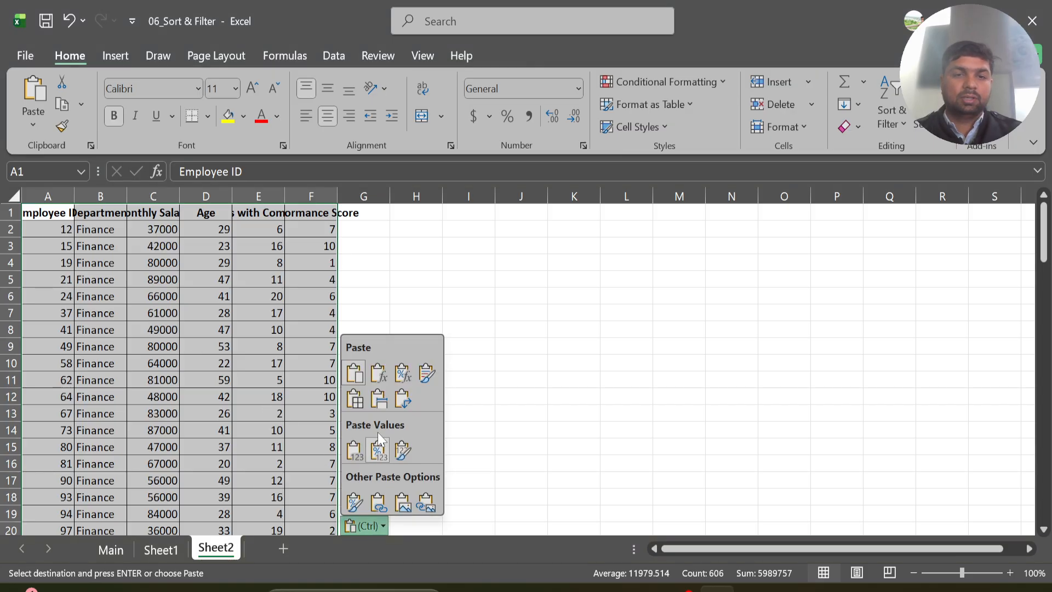
{"action": "left_click", "coordinate": [379, 399]}
{"action": "left_click", "coordinate": [285, 332]}
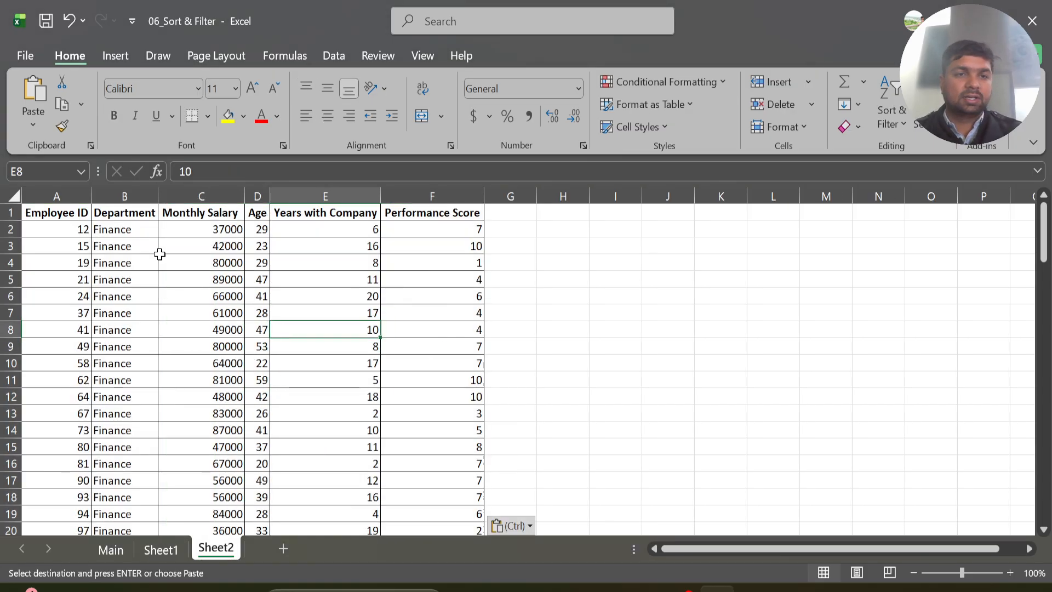
Step: Sort the whole table in Sheet2 by Department from A to Z and, within each department, by Monthly Salary from Smallest to Largest
{"action": "left_click", "coordinate": [125, 258]}
{"action": "key", "text": "ctrl+a"}
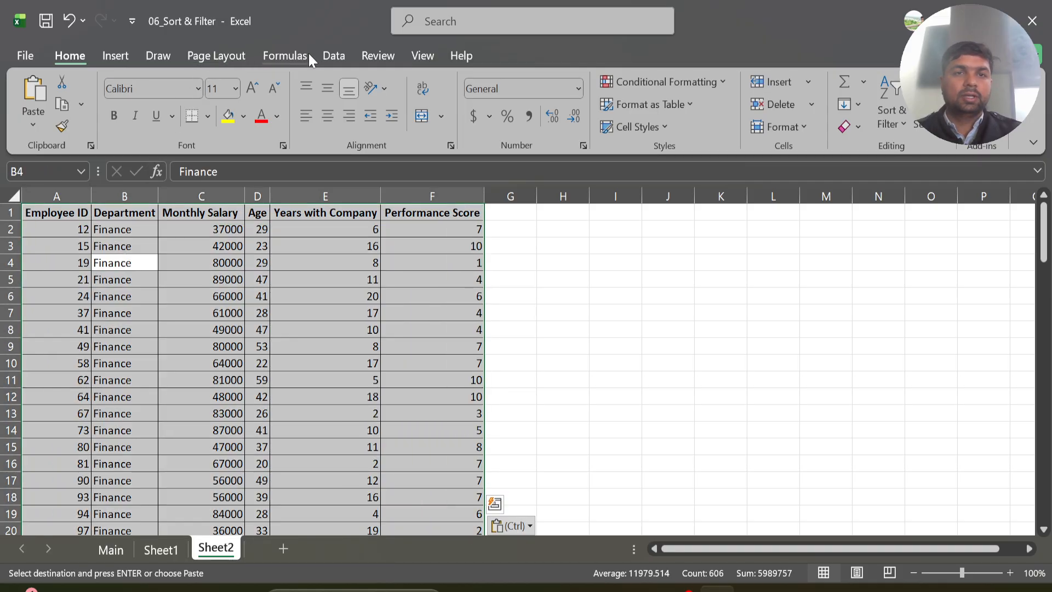
{"action": "left_click", "coordinate": [324, 56]}
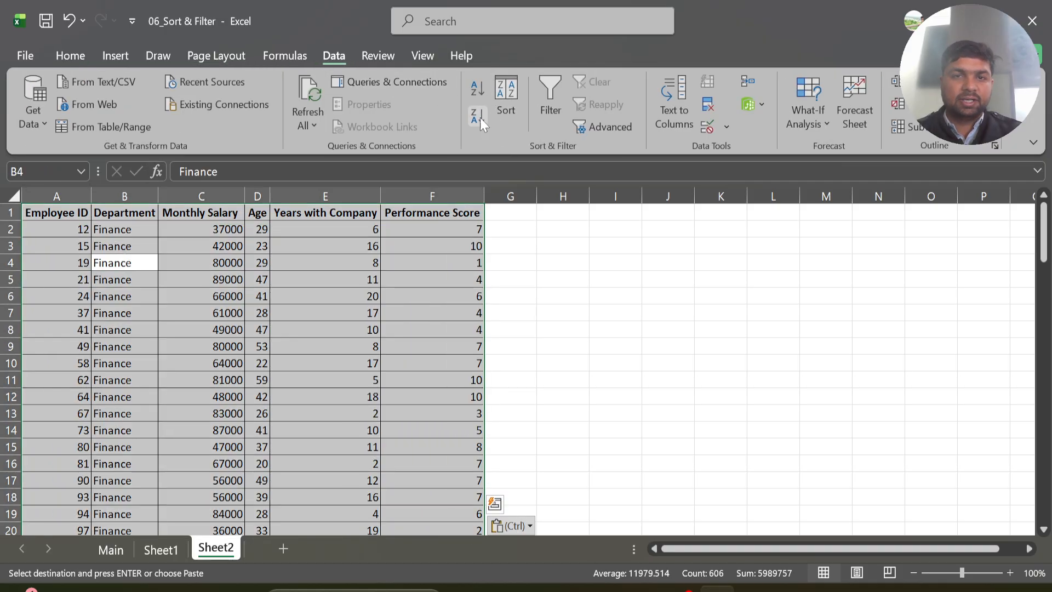
{"action": "left_click", "coordinate": [514, 84]}
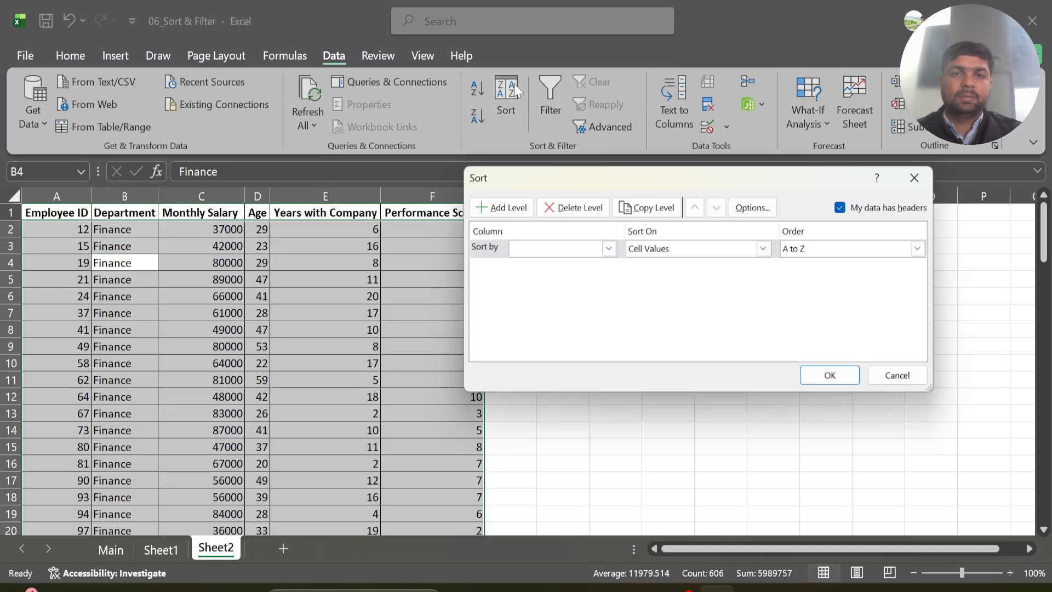
{"action": "left_click", "coordinate": [608, 249]}
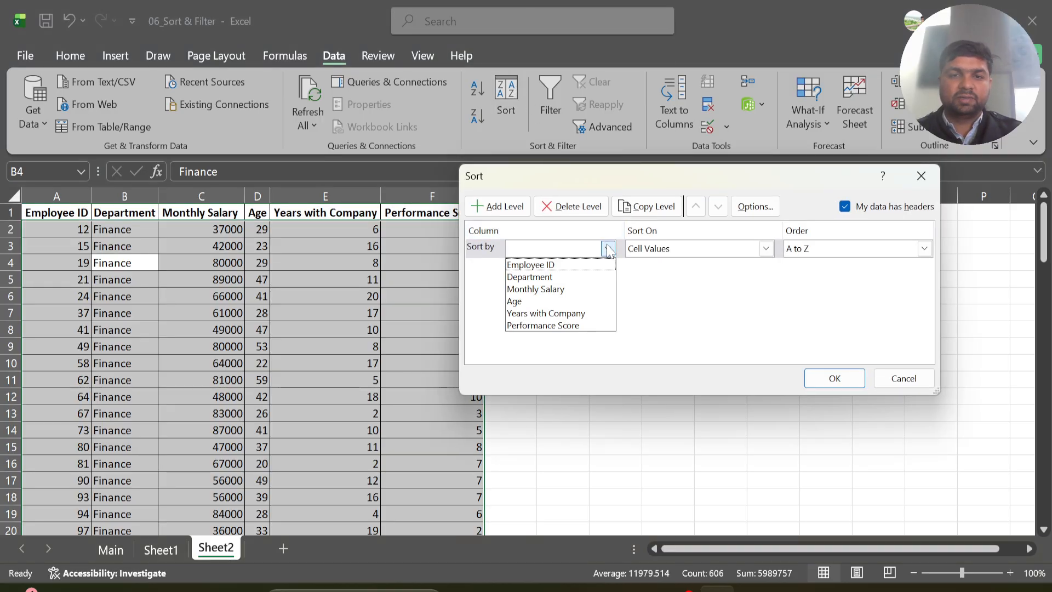
{"action": "left_click", "coordinate": [551, 277]}
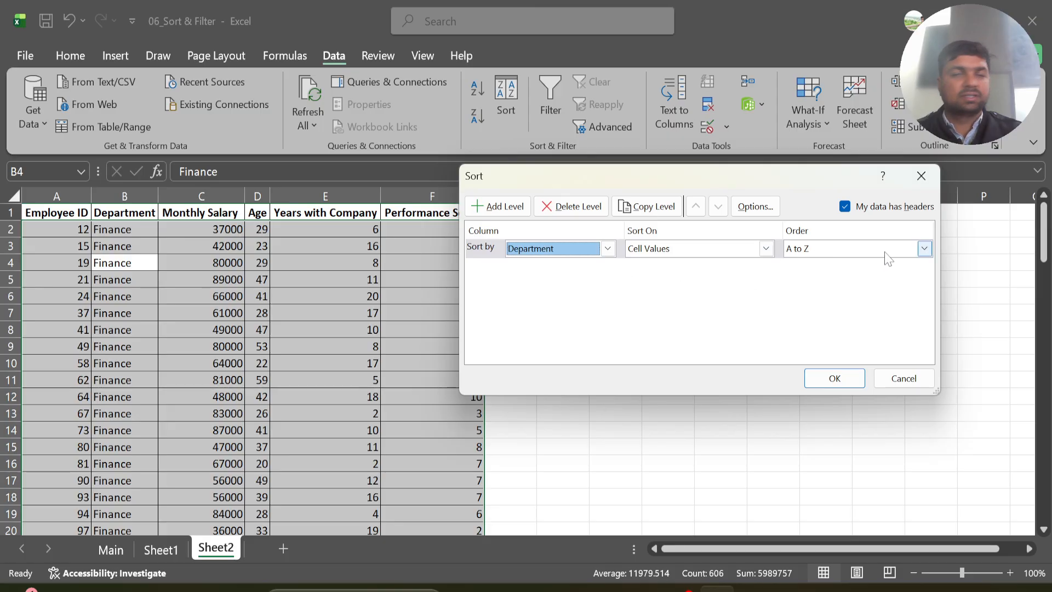
{"action": "left_click", "coordinate": [511, 208]}
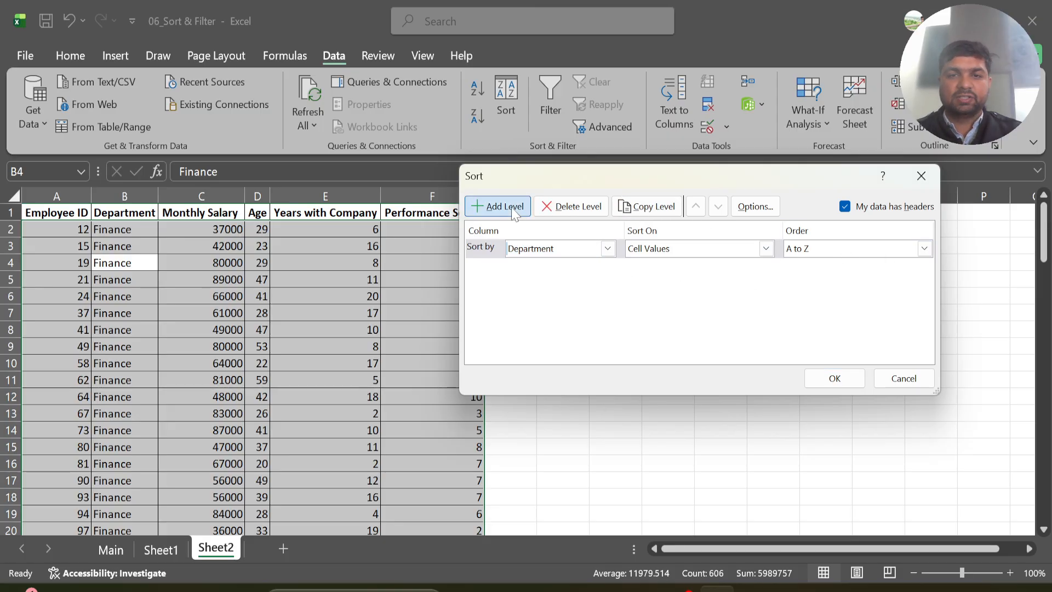
{"action": "left_click", "coordinate": [607, 267]}
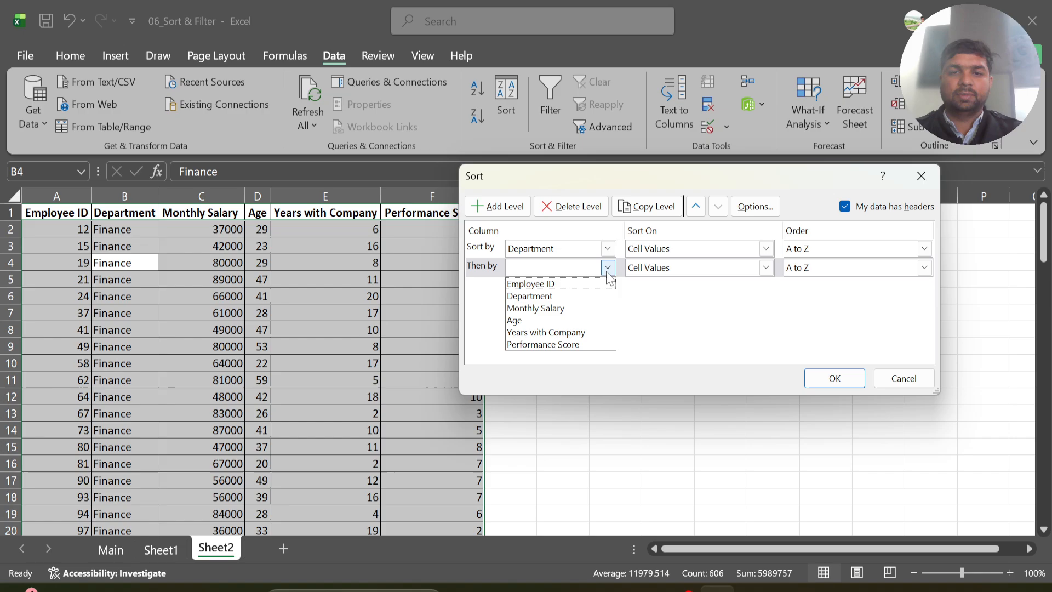
{"action": "left_click", "coordinate": [567, 309]}
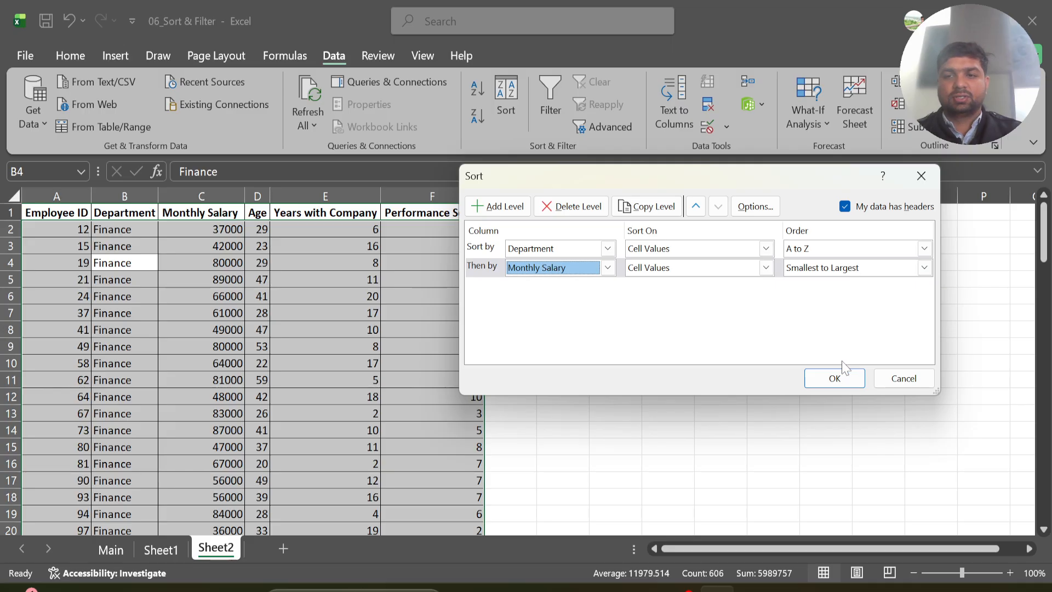
{"action": "left_click", "coordinate": [835, 379]}
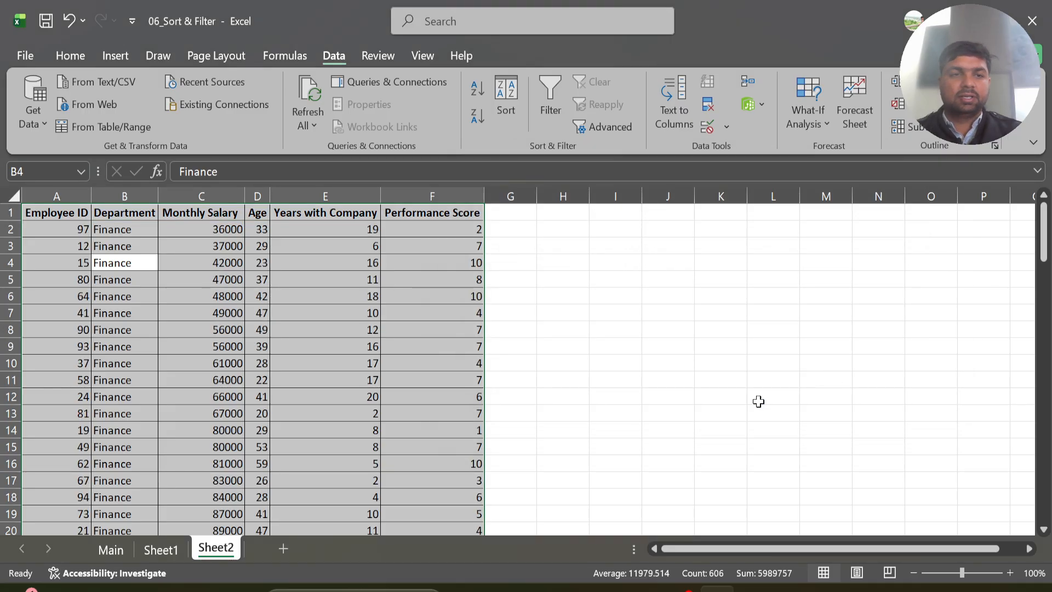
Step: Add a sort level for Age, ordered Largest to Smallest, to the whole table's existing sort
{"action": "left_click", "coordinate": [185, 268]}
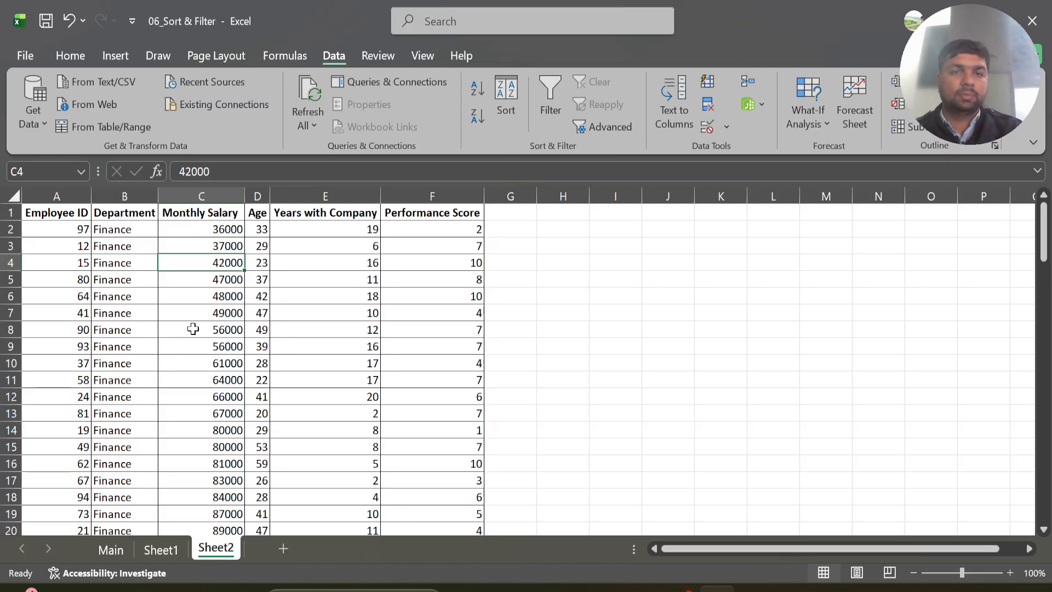
{"action": "key", "text": "ctrl+a"}
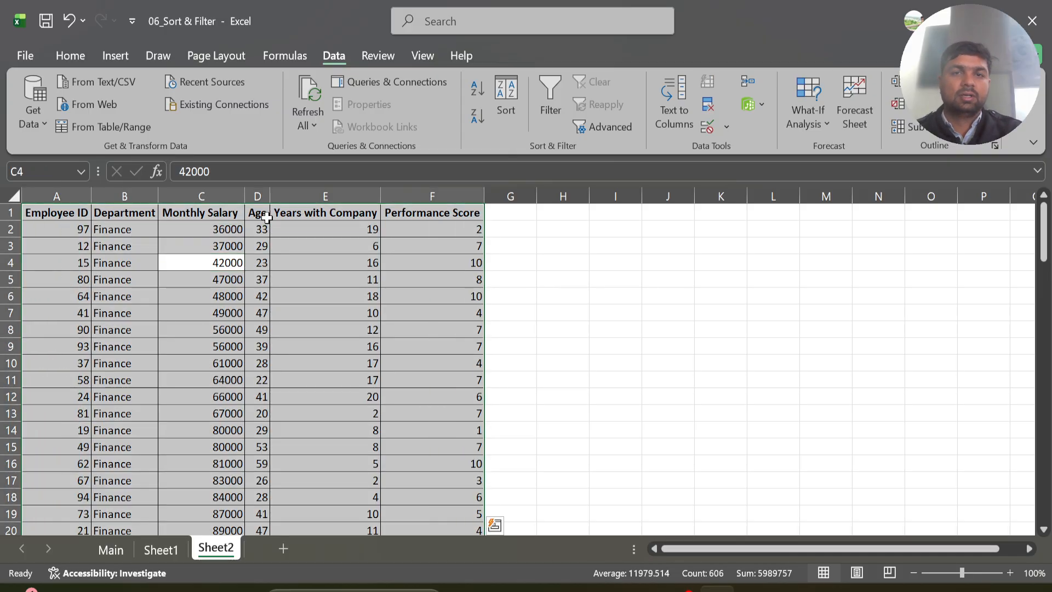
{"action": "left_click", "coordinate": [504, 101]}
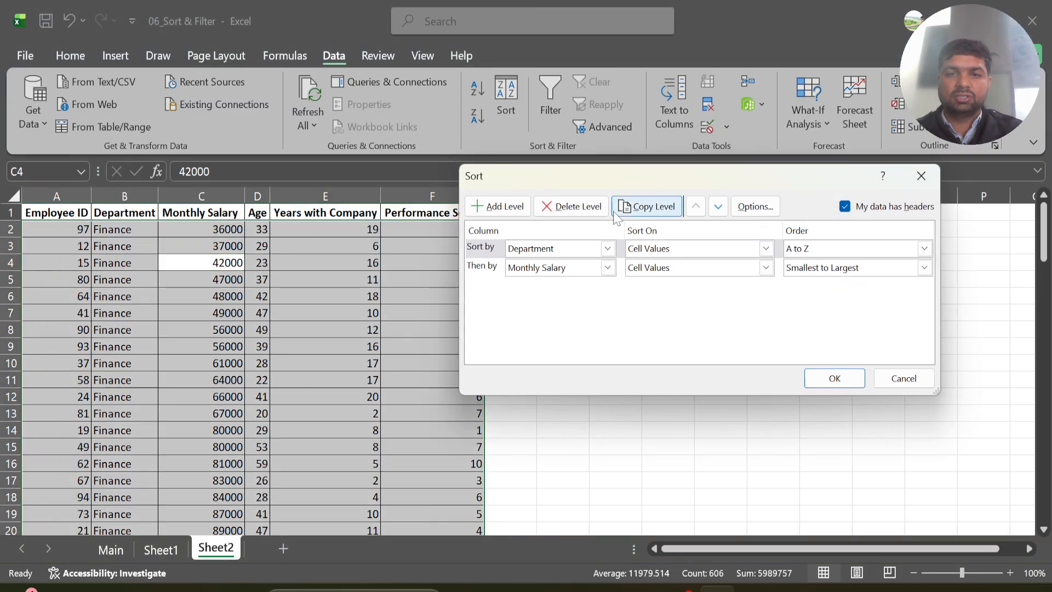
{"action": "left_click", "coordinate": [511, 207]}
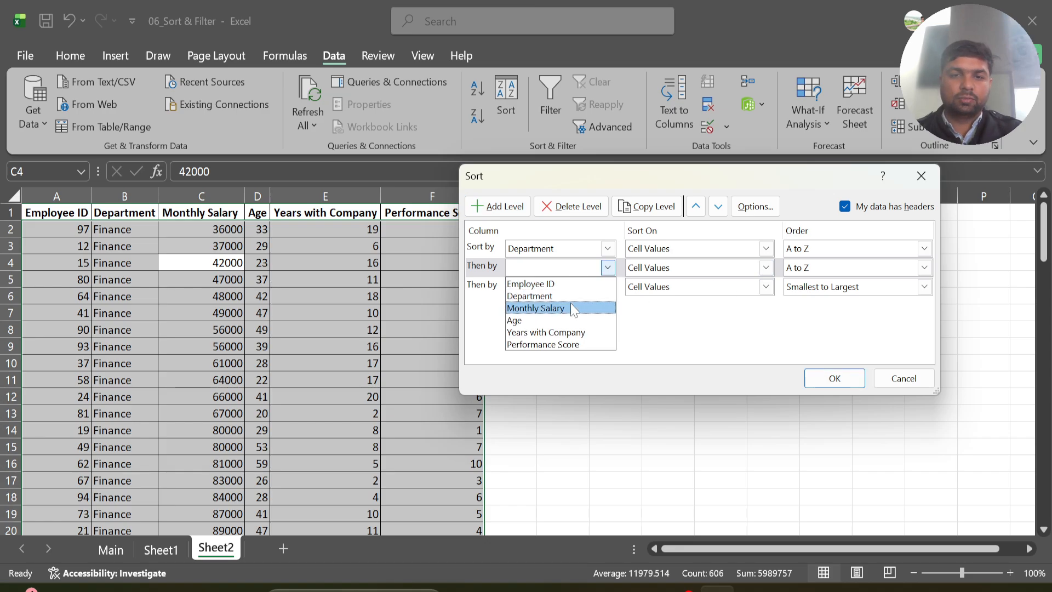
{"action": "left_click", "coordinate": [558, 321]}
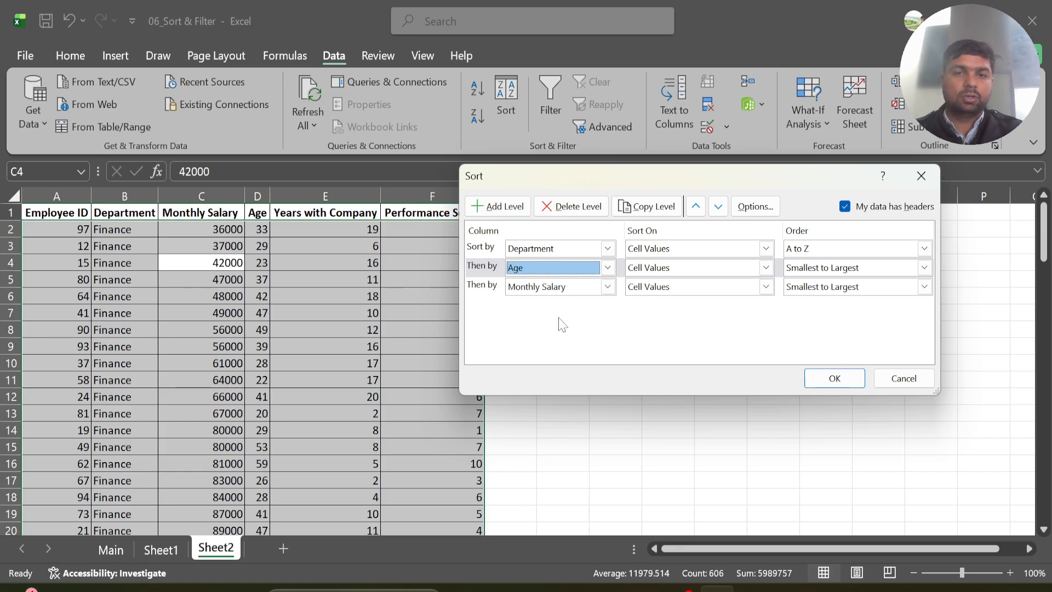
{"action": "left_click", "coordinate": [925, 268]}
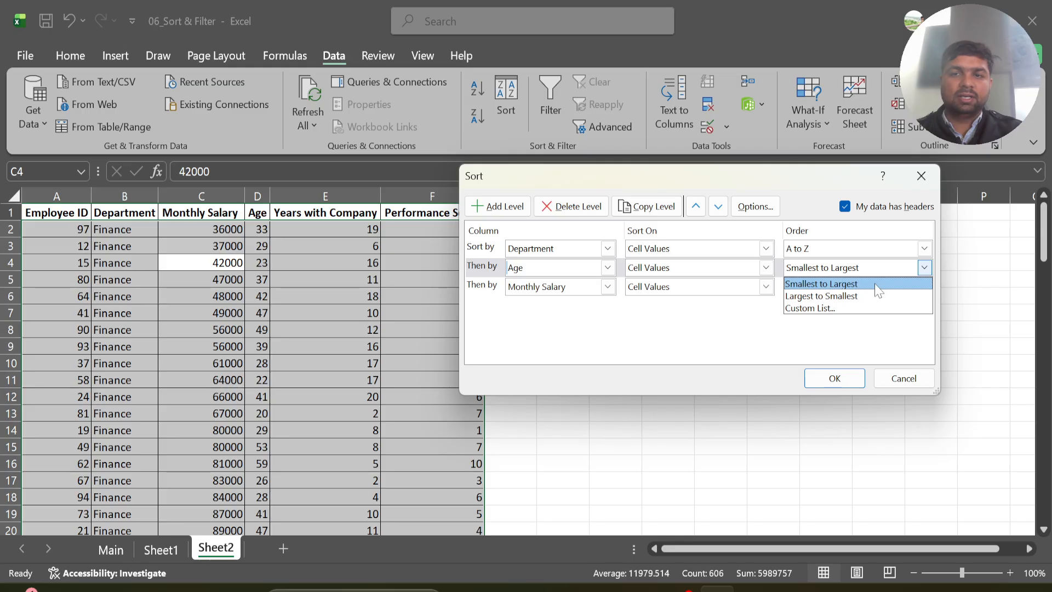
{"action": "left_click", "coordinate": [876, 285]}
{"action": "left_click", "coordinate": [925, 268]}
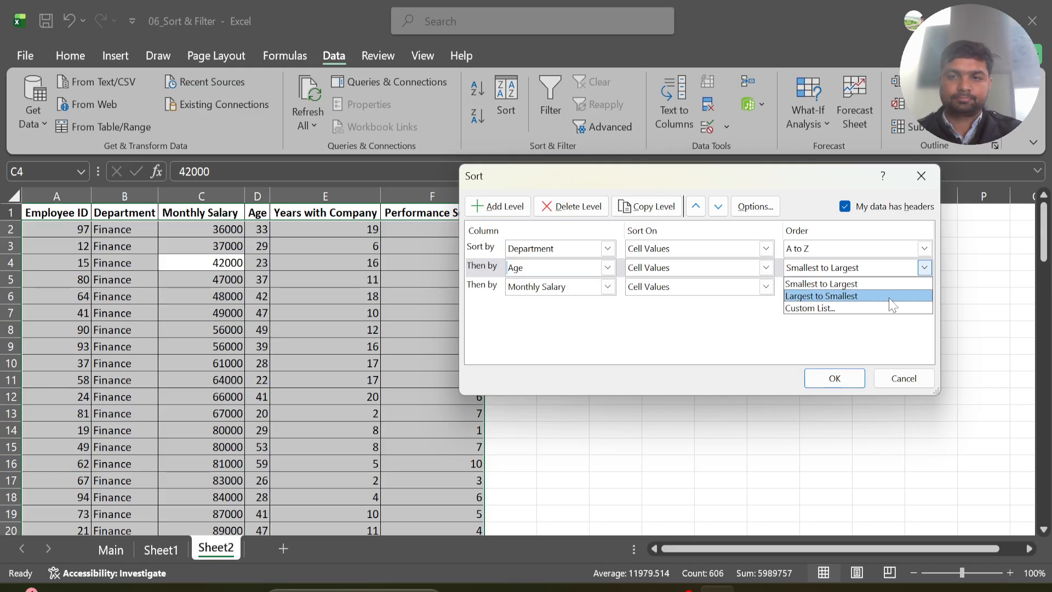
{"action": "left_click", "coordinate": [889, 297]}
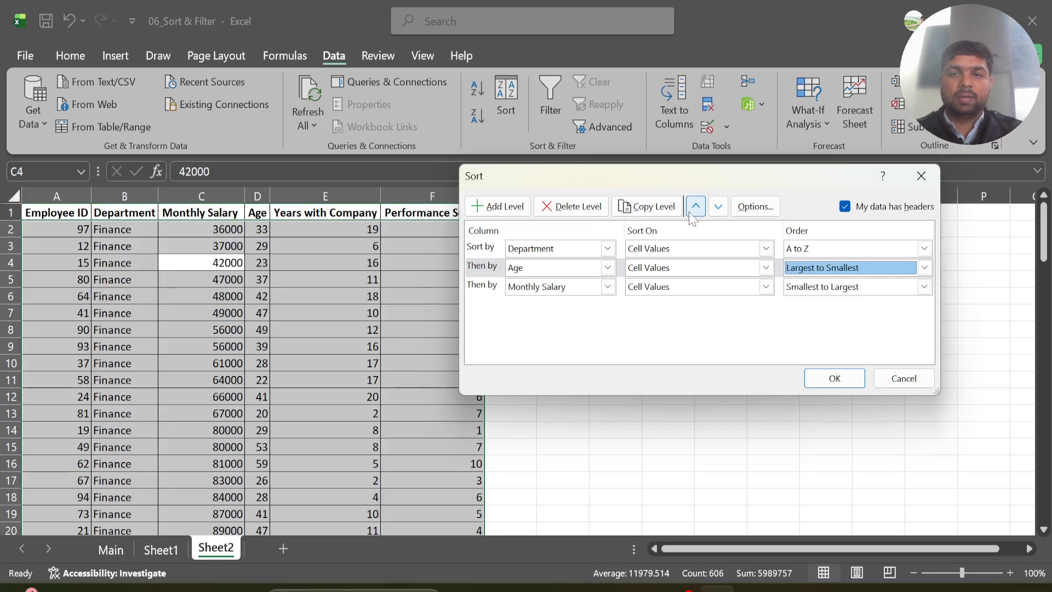
Step: Move the Age sort level below Monthly Salary and apply the three-level sort
{"action": "left_click", "coordinate": [719, 207]}
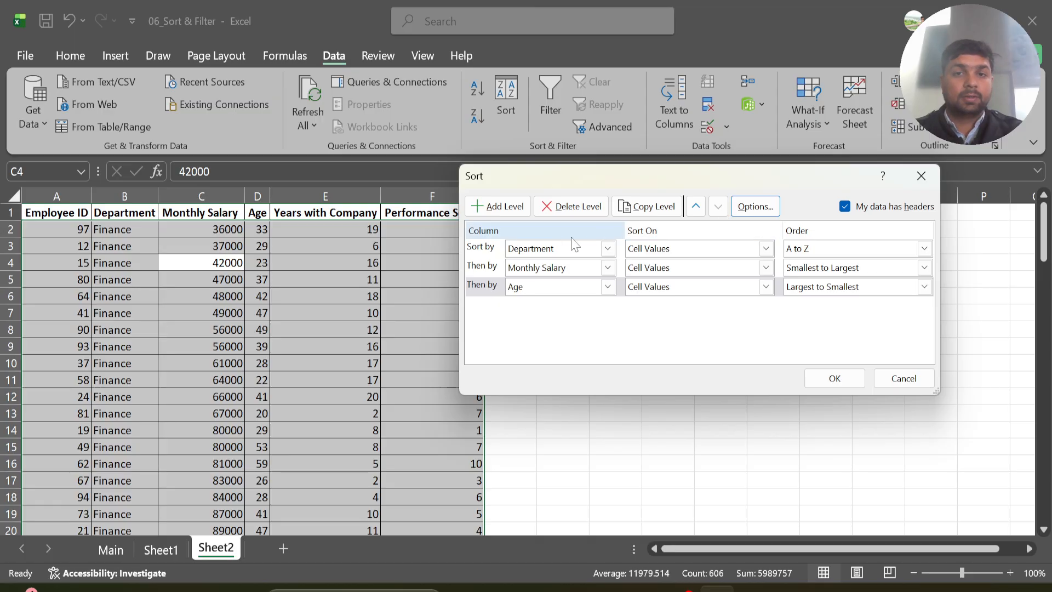
{"action": "left_click", "coordinate": [517, 269]}
{"action": "left_click", "coordinate": [517, 268]}
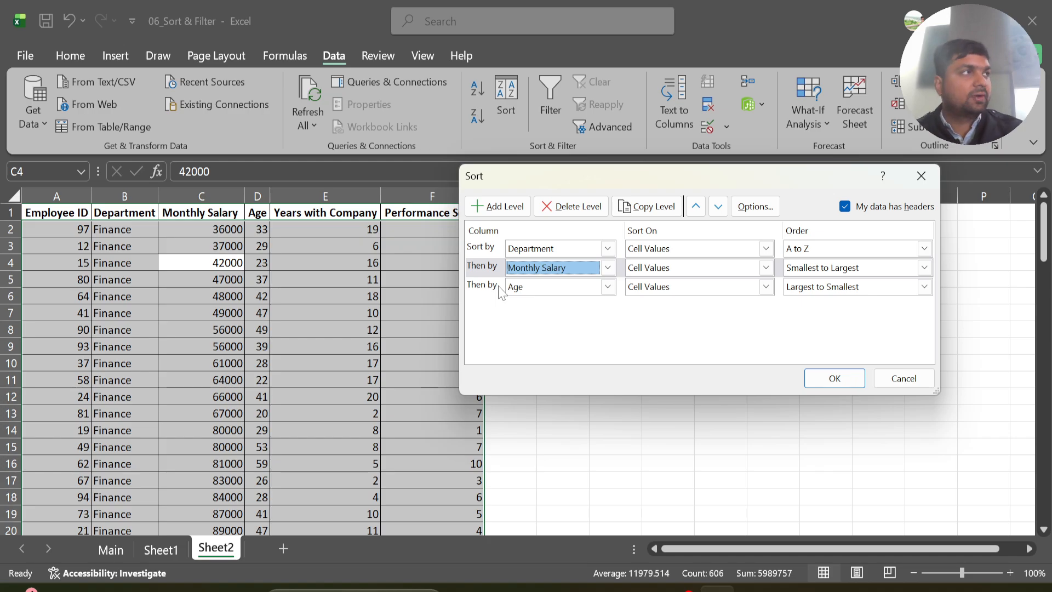
{"action": "left_click", "coordinate": [834, 380]}
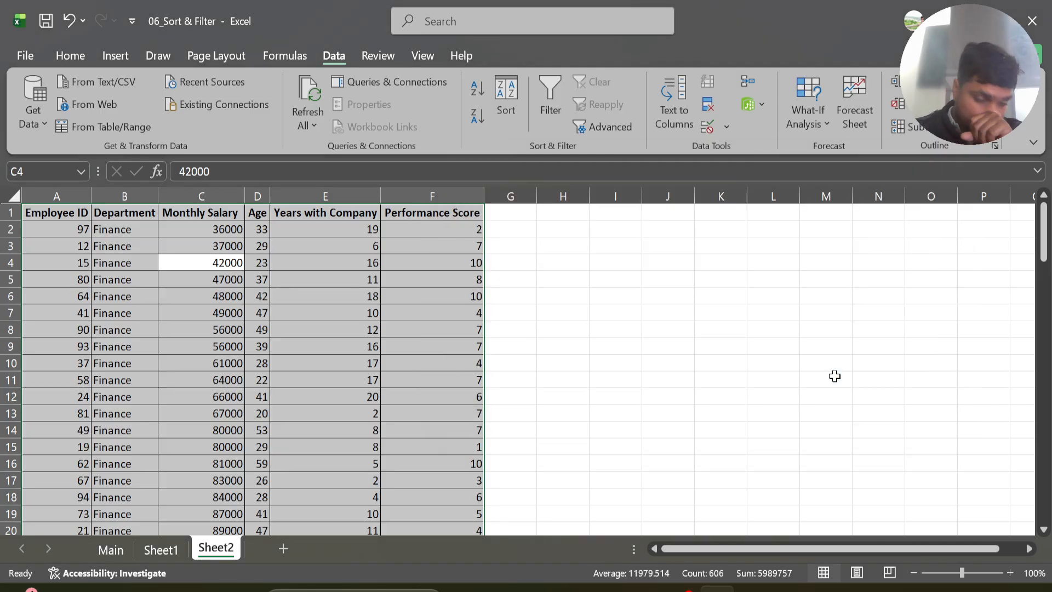
Step: Sort only the Employee ID column in ascending order, continuing with the current selection
{"action": "left_click", "coordinate": [201, 257]}
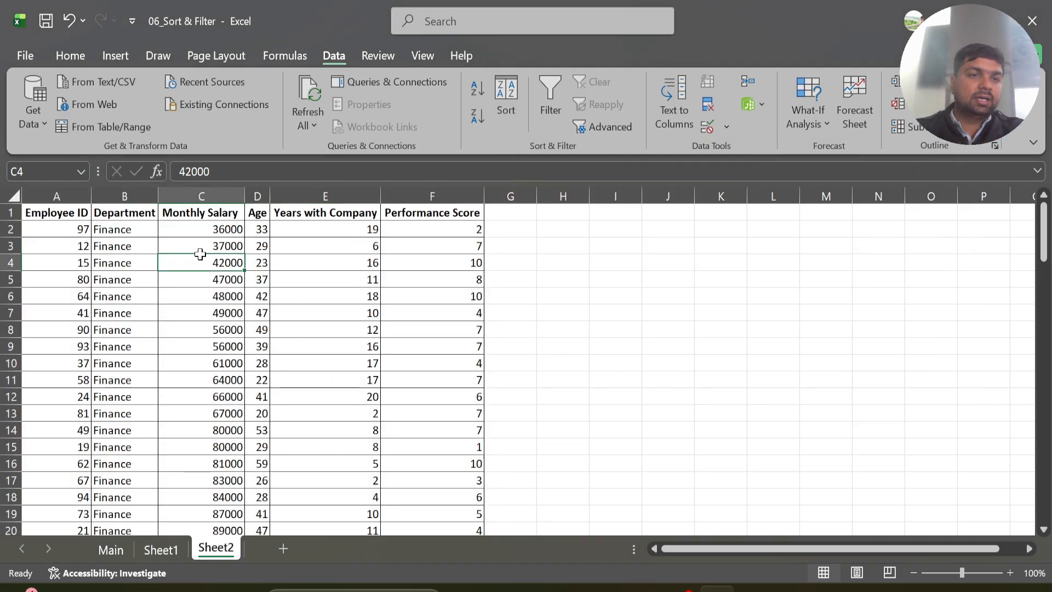
{"action": "left_click", "coordinate": [76, 192]}
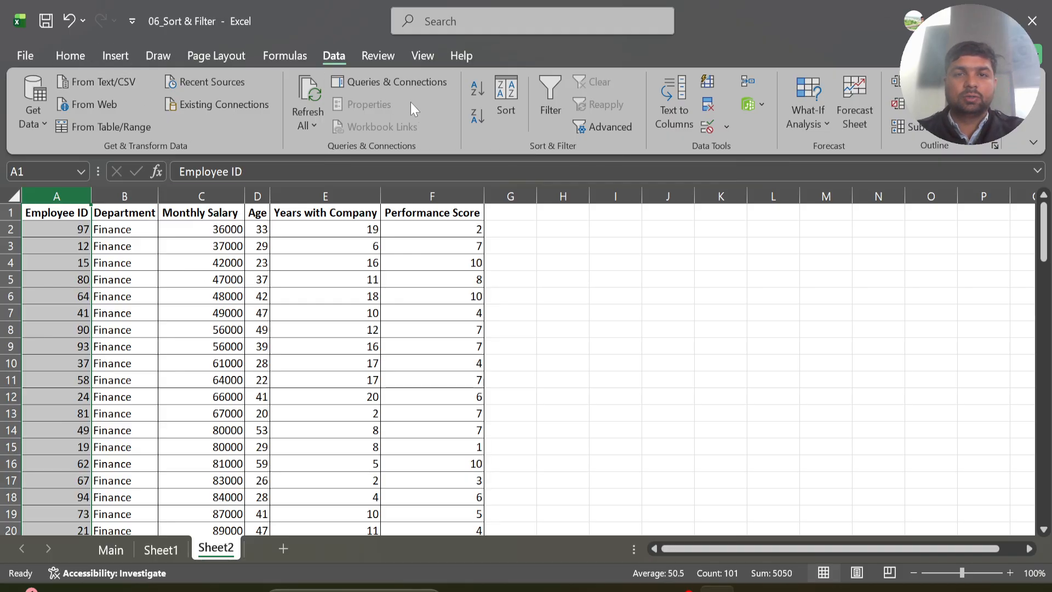
{"action": "left_click", "coordinate": [475, 93]}
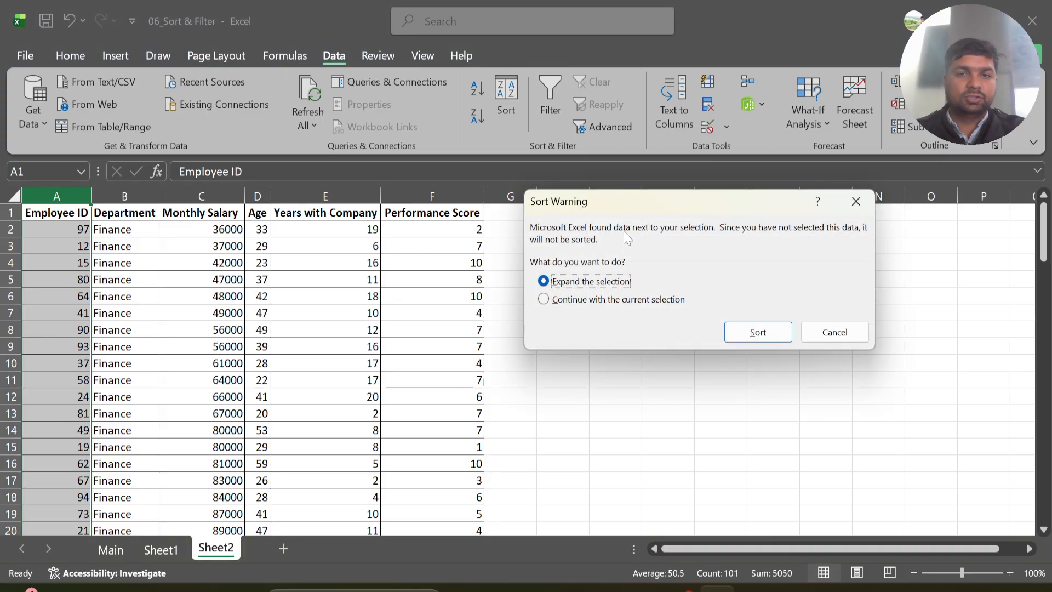
{"action": "left_click", "coordinate": [588, 301]}
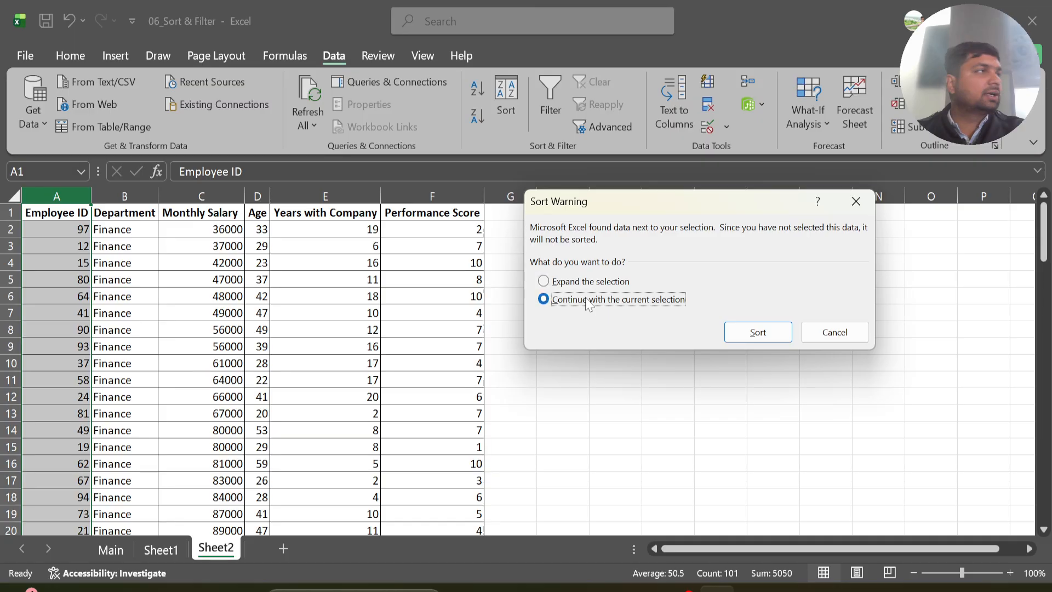
{"action": "left_click", "coordinate": [747, 335]}
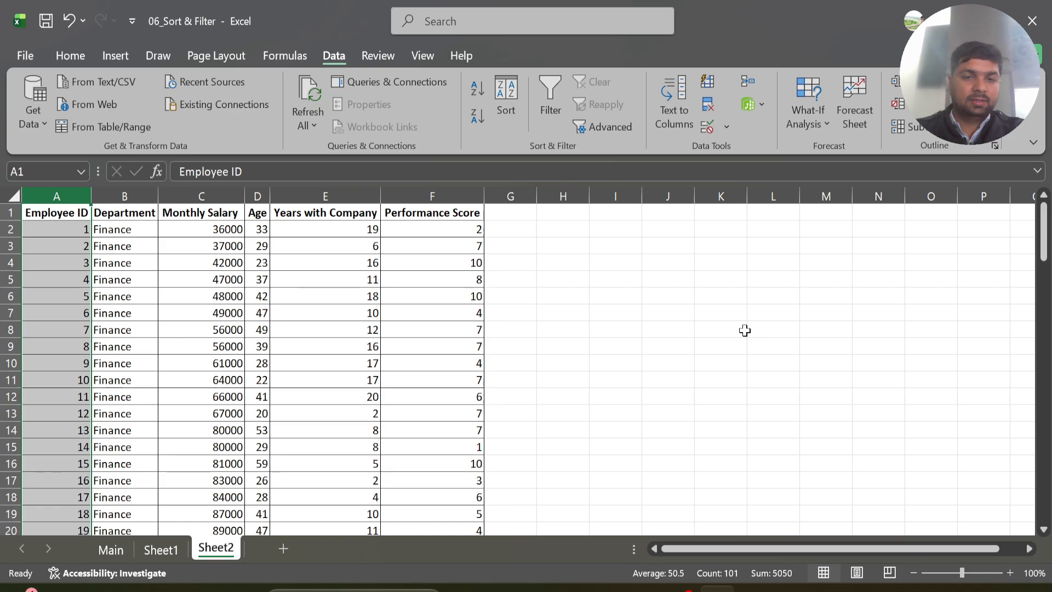
Step: Check the questions on the Main sheet, and turn on filtering for Sheet2's whole table with the Age column autofitted
{"action": "left_click", "coordinate": [113, 550]}
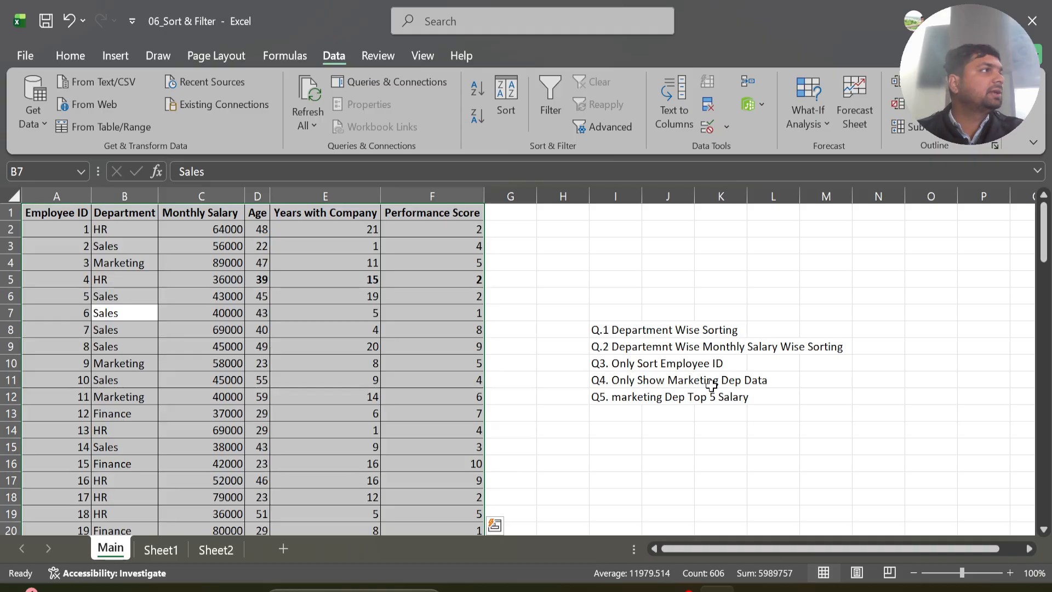
{"action": "left_click", "coordinate": [222, 552]}
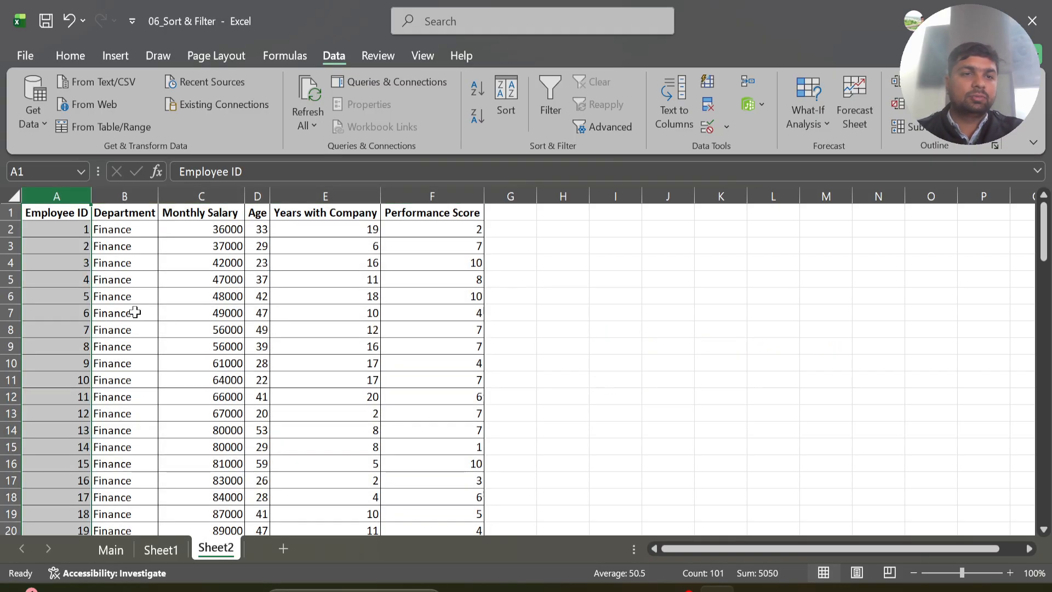
{"action": "left_click", "coordinate": [110, 295]}
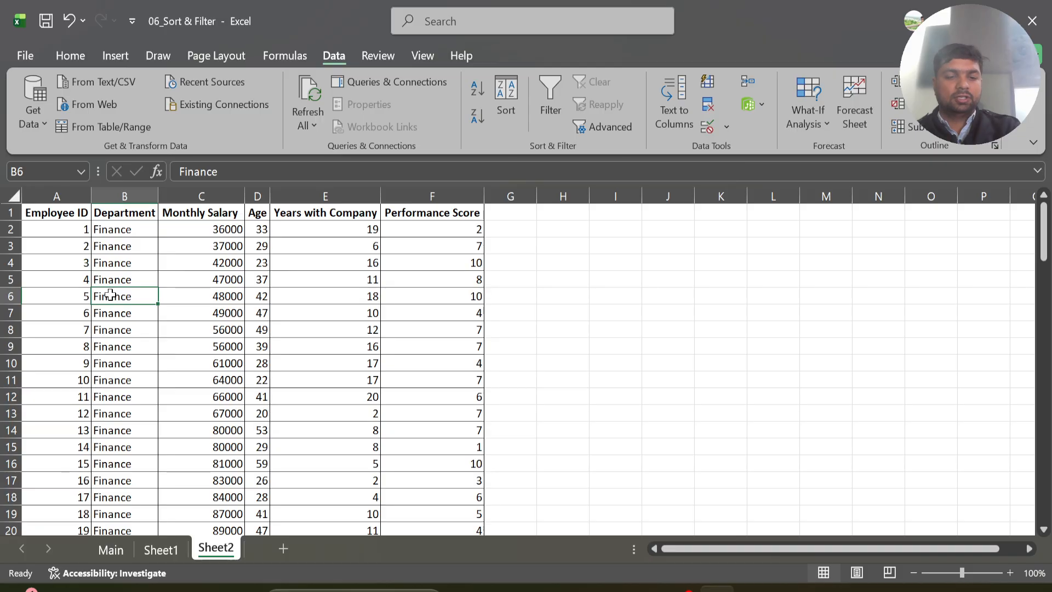
{"action": "key", "text": "ctrl+a"}
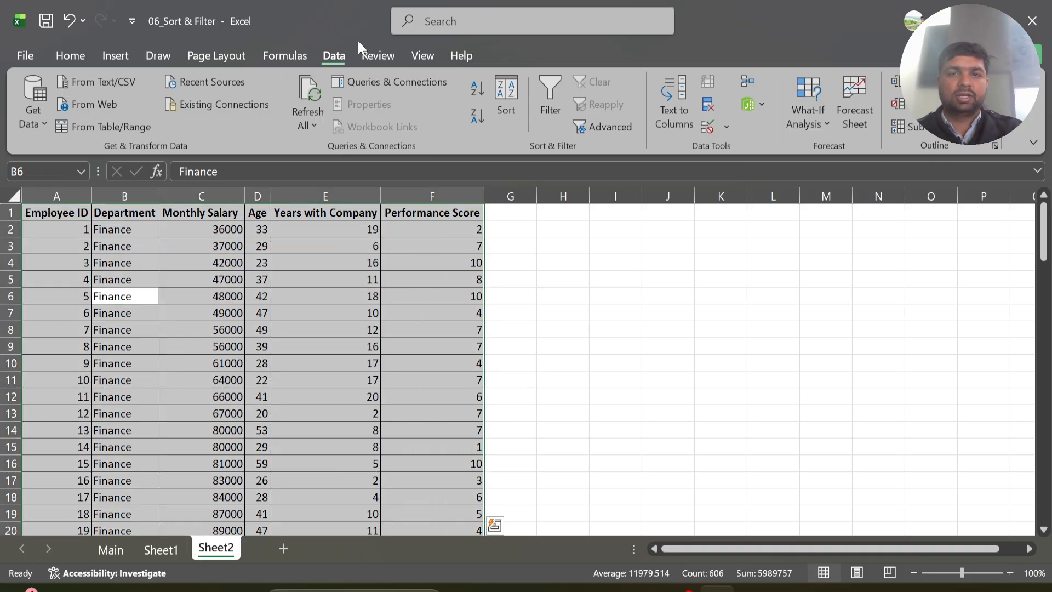
{"action": "left_click", "coordinate": [550, 104]}
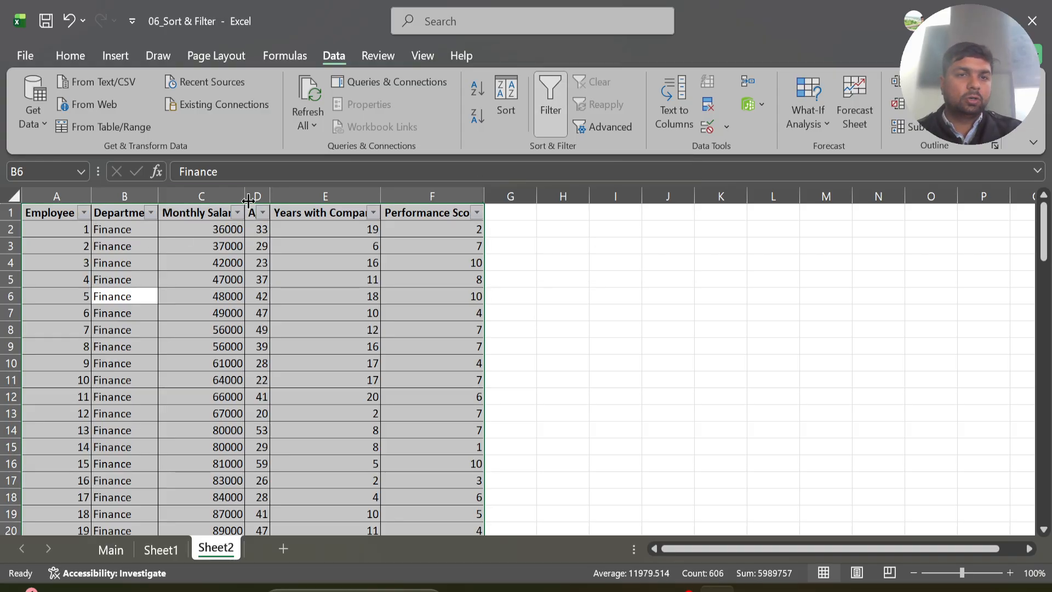
{"action": "double_click", "coordinate": [270, 196]}
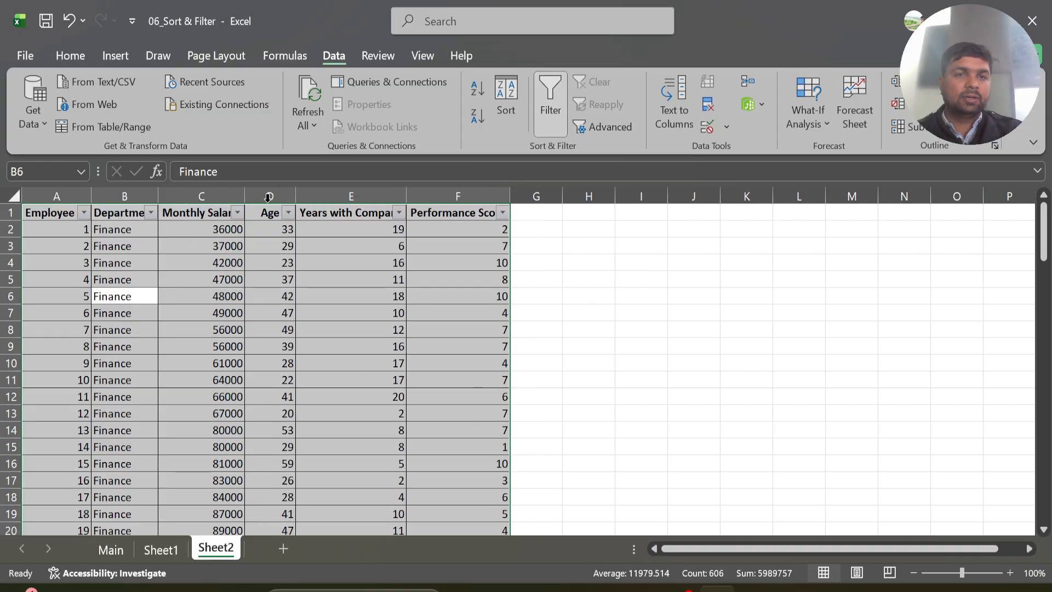
{"action": "left_click", "coordinate": [237, 214]}
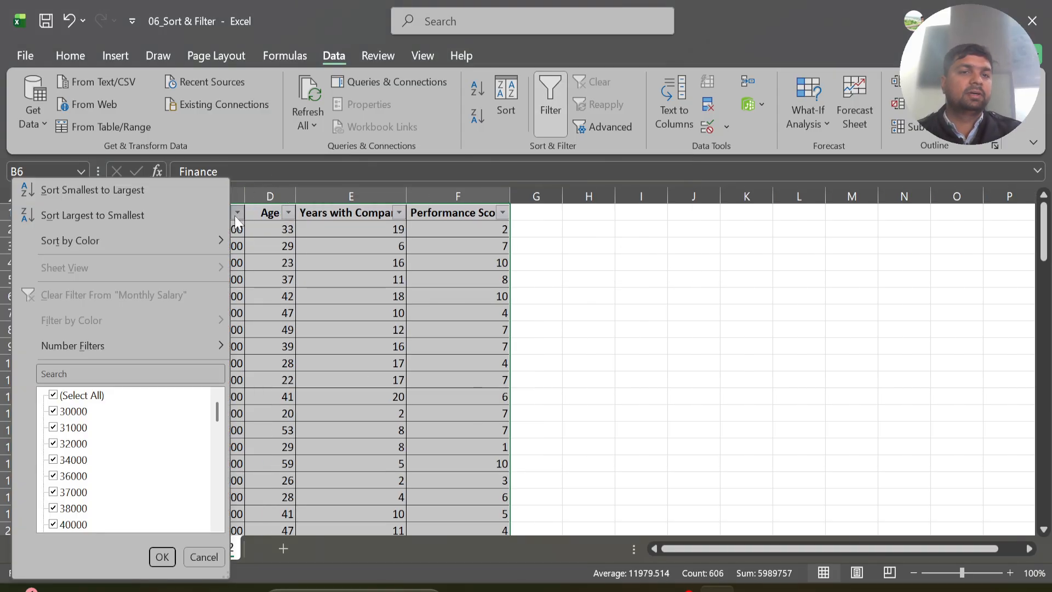
{"action": "left_click", "coordinate": [274, 275]}
{"action": "left_click", "coordinate": [225, 292]}
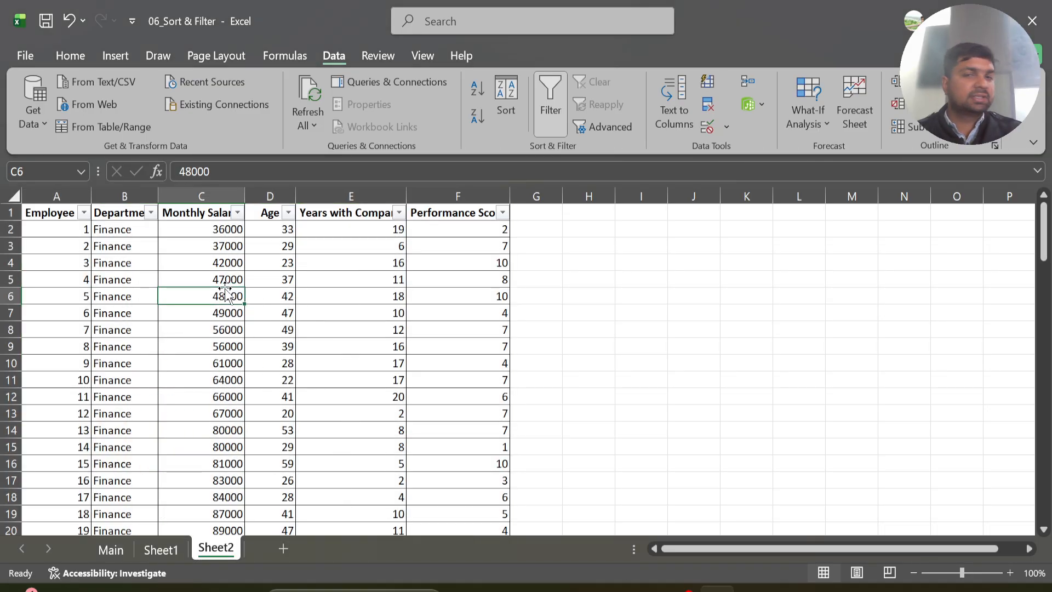
Step: Filter the employee table on Sheet2 so only the Marketing department is shown
{"action": "left_click", "coordinate": [151, 213]}
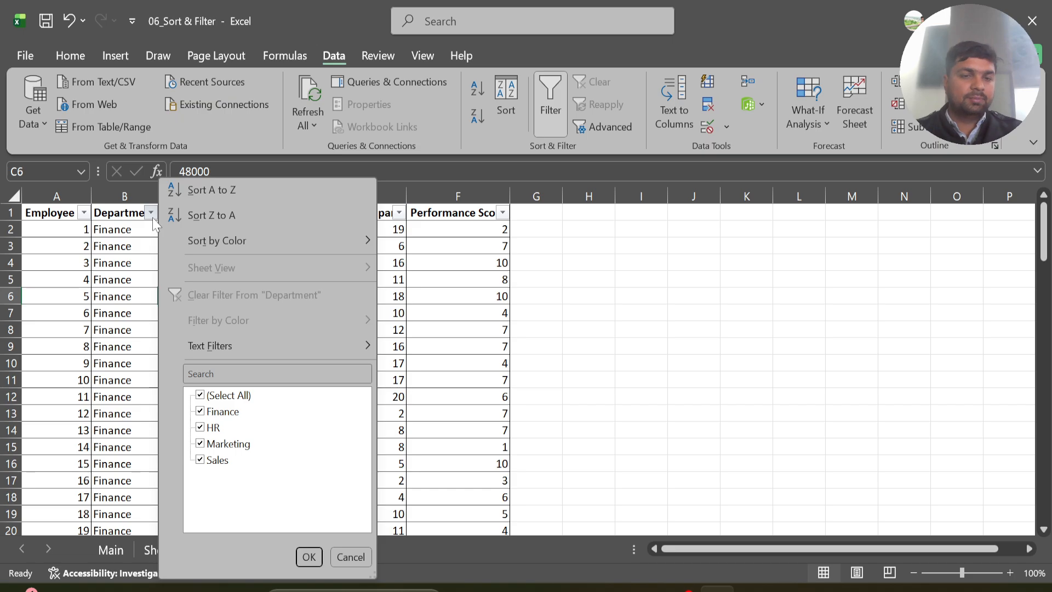
{"action": "left_click", "coordinate": [228, 396]}
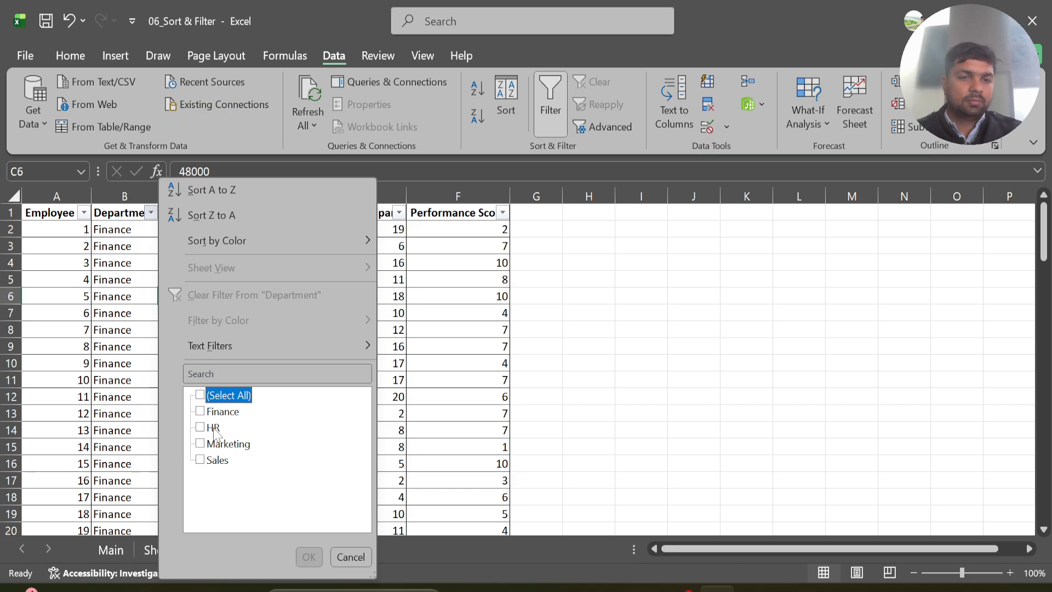
{"action": "left_click", "coordinate": [201, 444]}
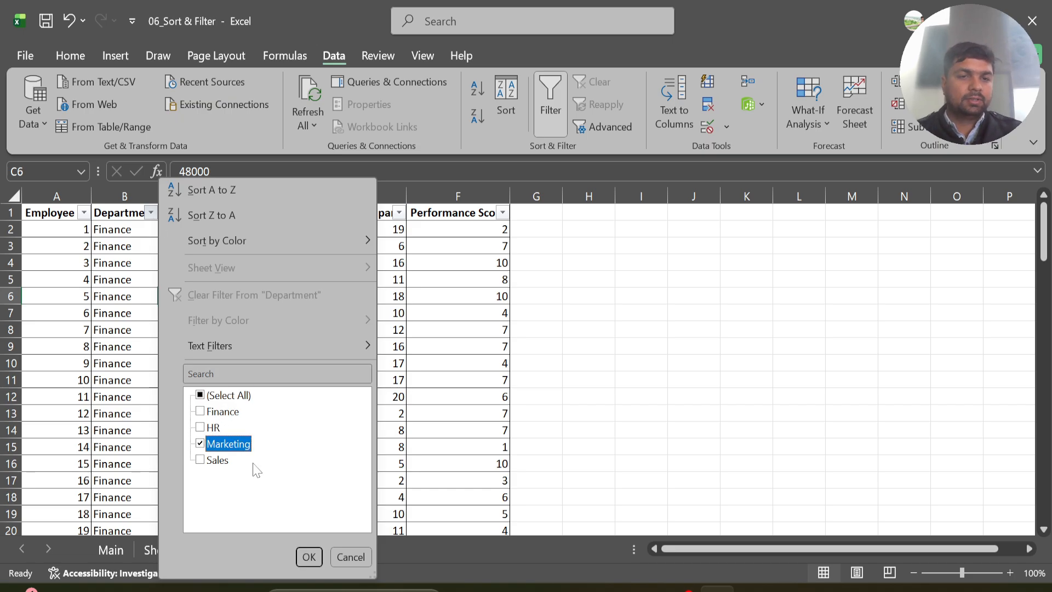
{"action": "left_click", "coordinate": [306, 553]}
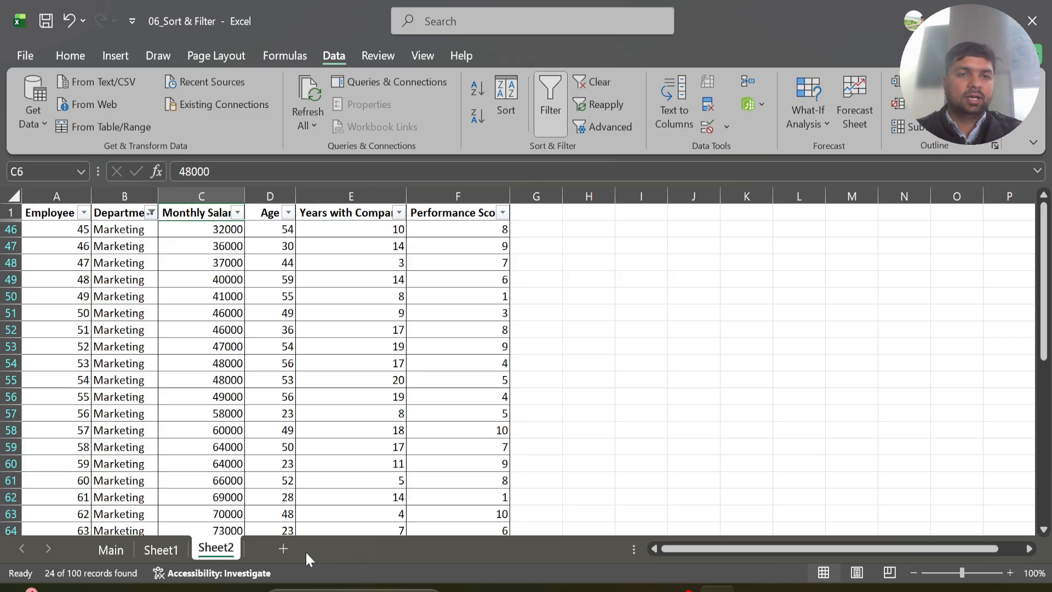
Step: Add a number filter on Monthly Salary for values greater than 50000
{"action": "left_click", "coordinate": [236, 214]}
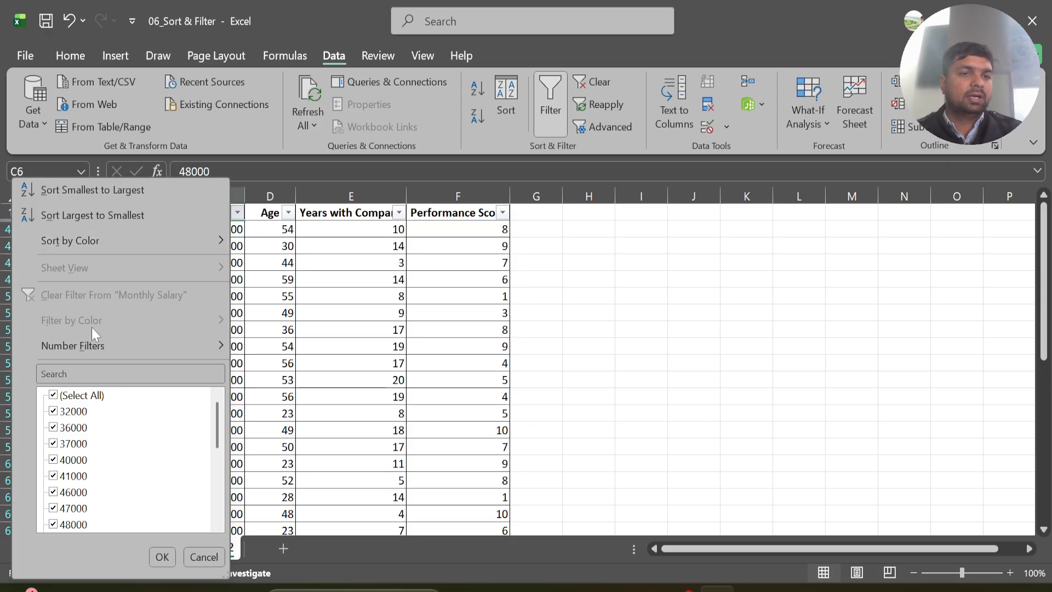
{"action": "mouse_move", "coordinate": [94, 347]}
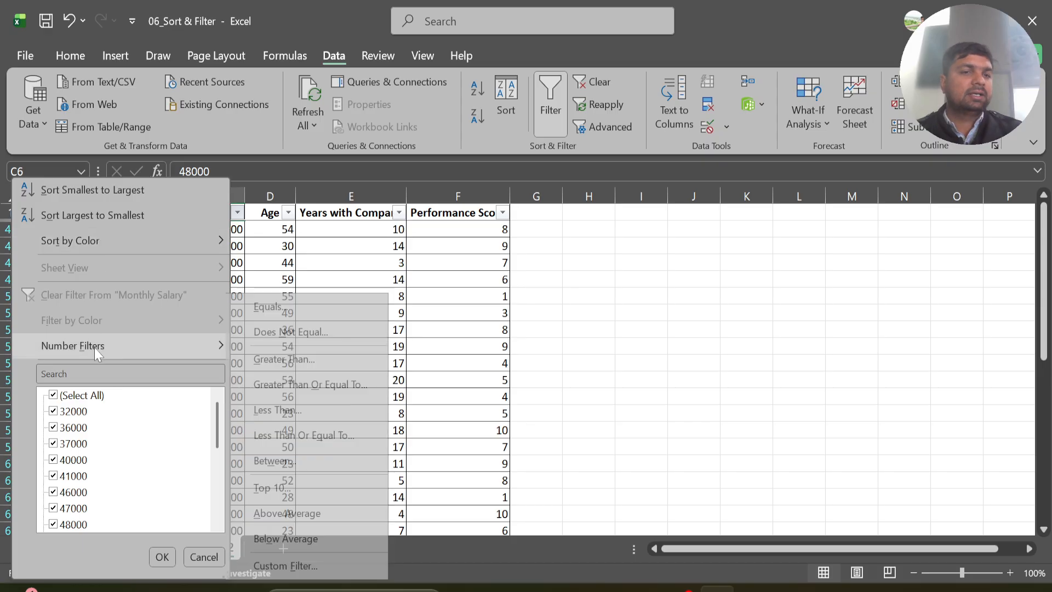
{"action": "left_click", "coordinate": [305, 361]}
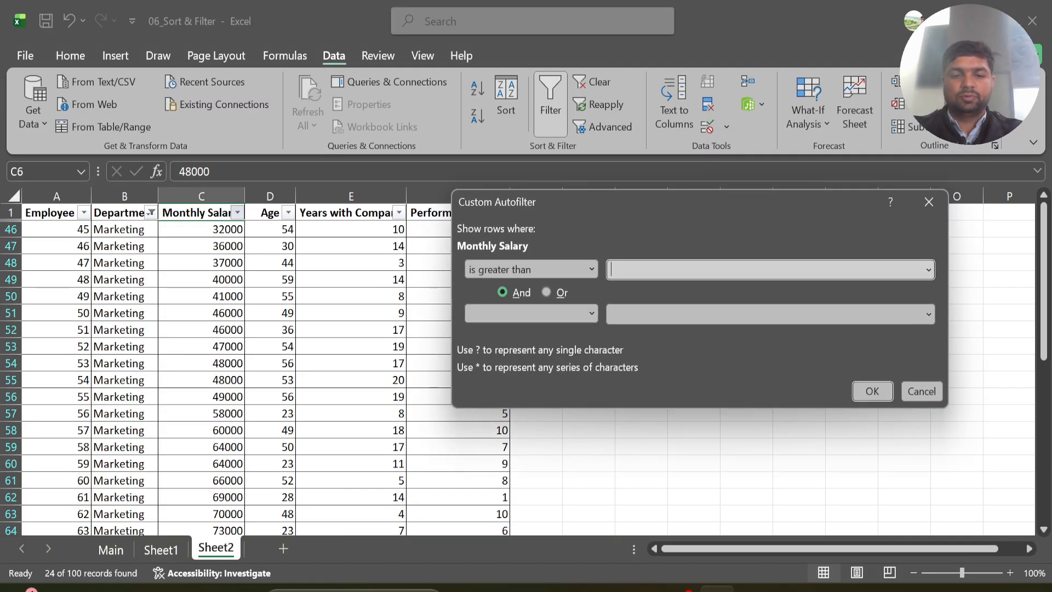
{"action": "type", "text": "50000"}
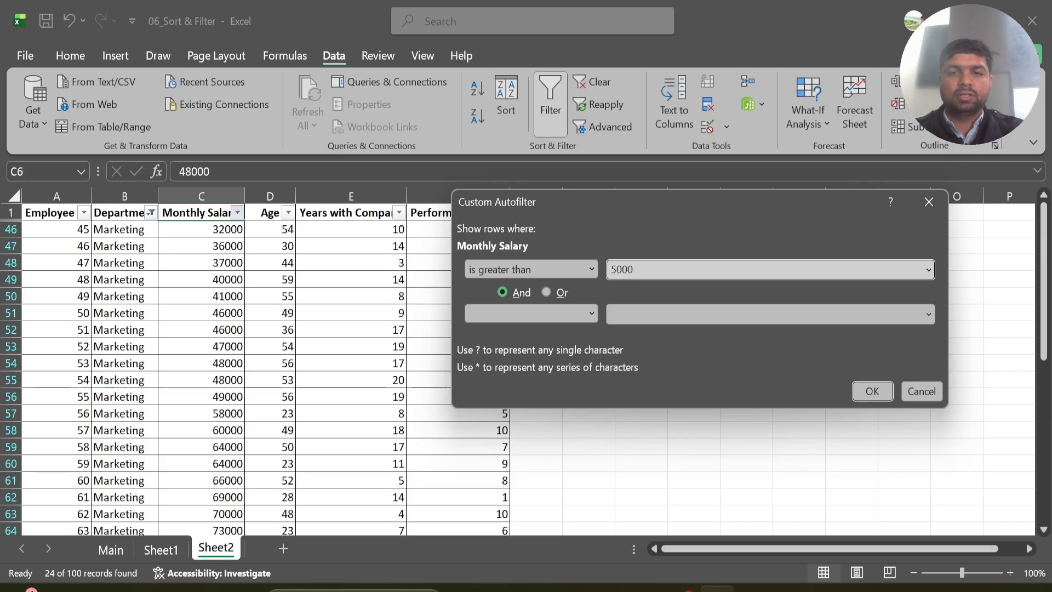
{"action": "left_click", "coordinate": [882, 386]}
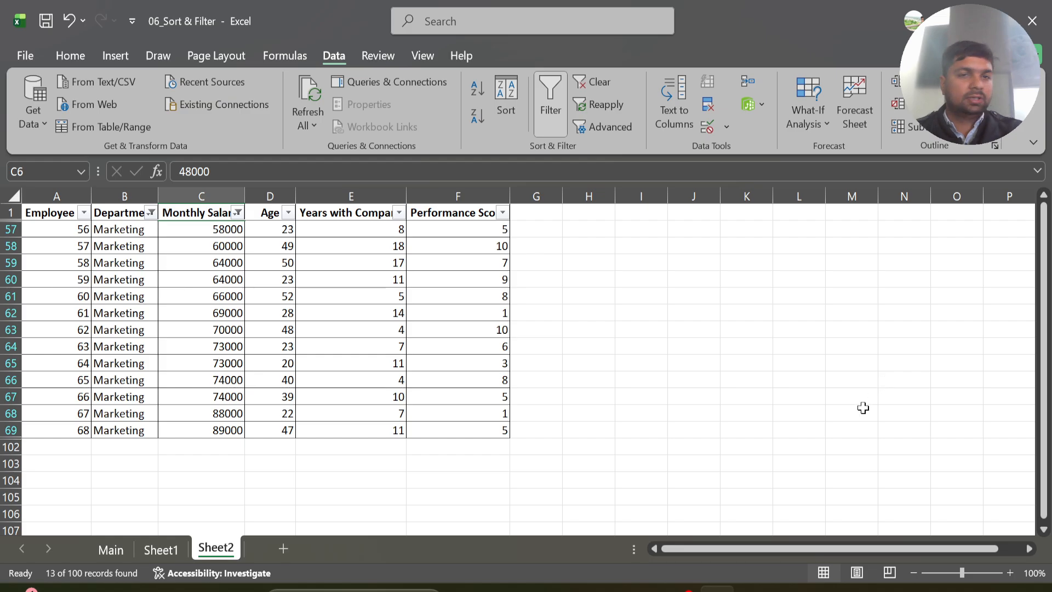
Step: Reset the Department filter to include all departments
{"action": "left_click", "coordinate": [150, 214]}
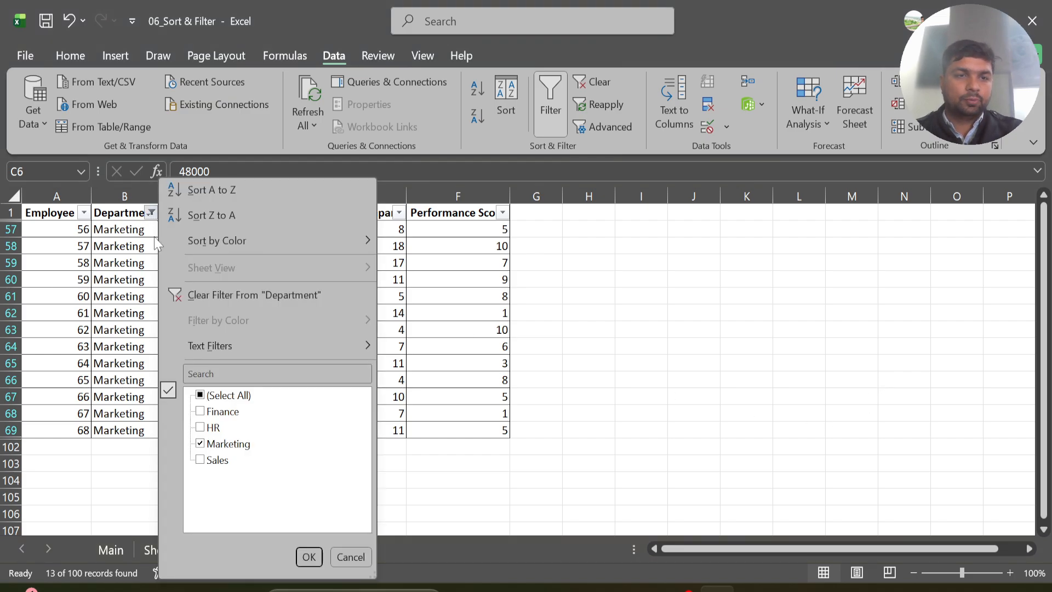
{"action": "left_click", "coordinate": [218, 396]}
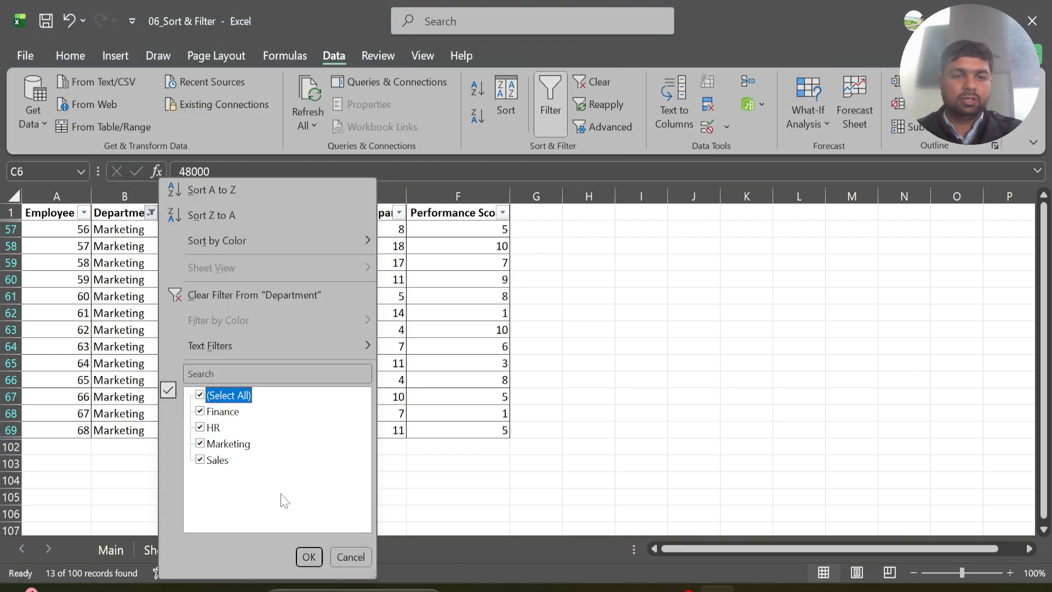
{"action": "left_click", "coordinate": [309, 557]}
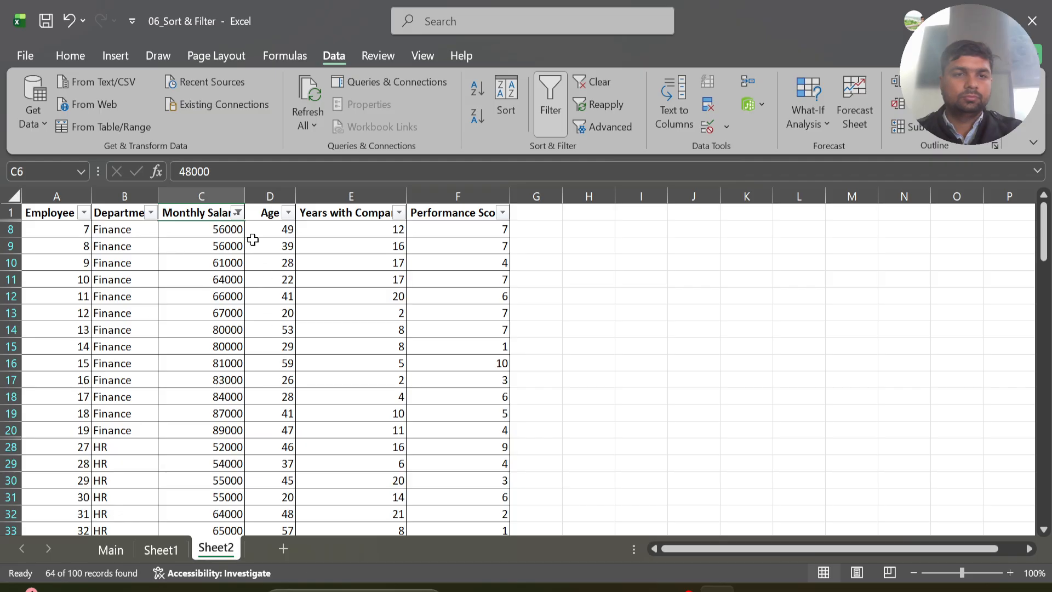
Step: Look through the salary-filtered rows, and clear the filter from the Monthly Salary column
{"action": "left_click", "coordinate": [239, 213]}
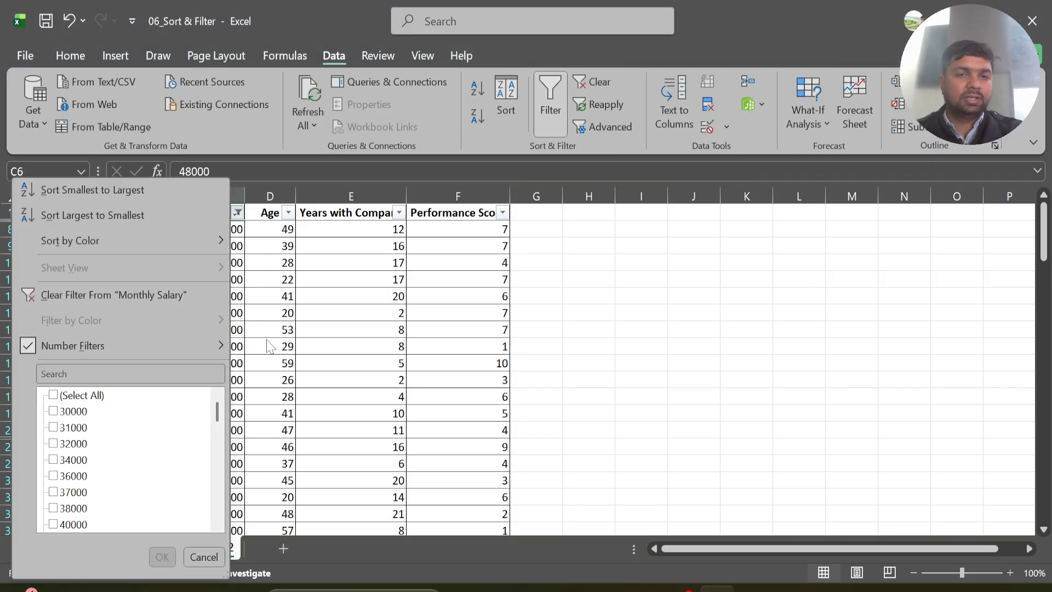
{"action": "left_click", "coordinate": [244, 304]}
{"action": "scroll", "coordinate": [220, 395], "scroll_direction": "down", "scroll_amount": 3}
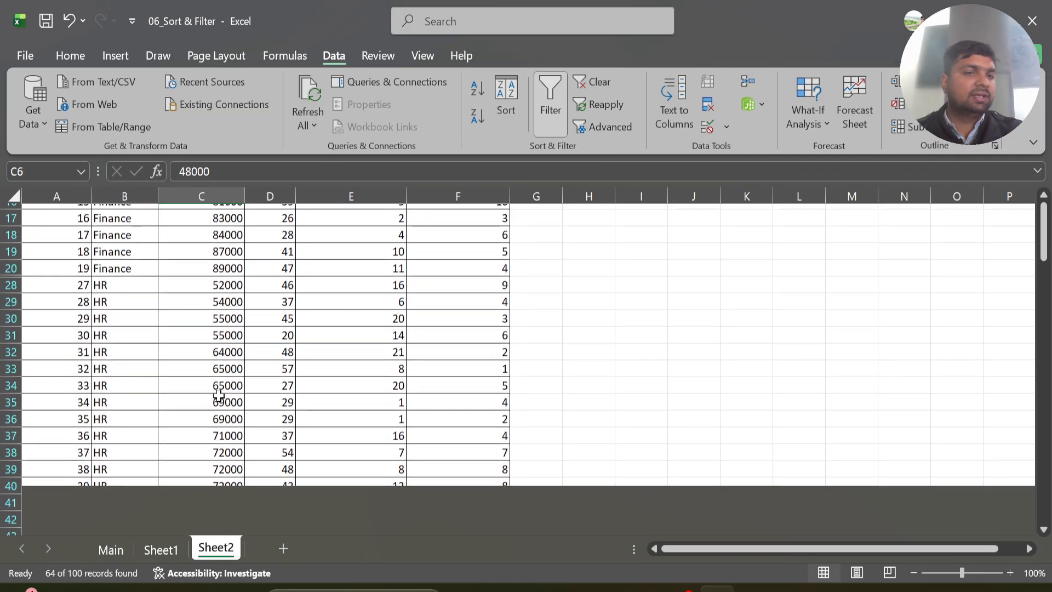
{"action": "scroll", "coordinate": [219, 396], "scroll_direction": "up", "scroll_amount": 3}
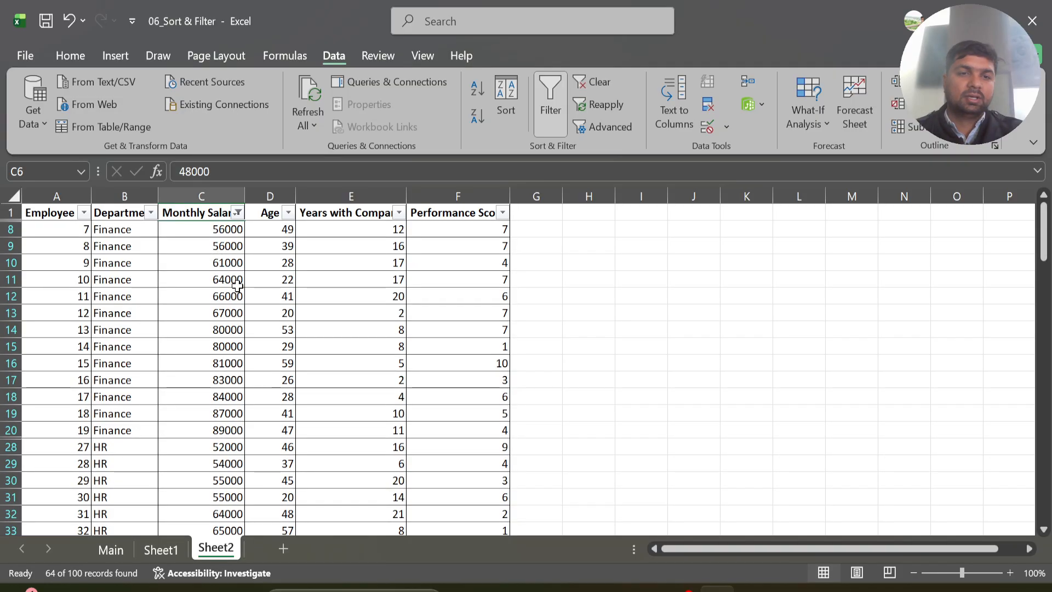
{"action": "left_click", "coordinate": [238, 213]}
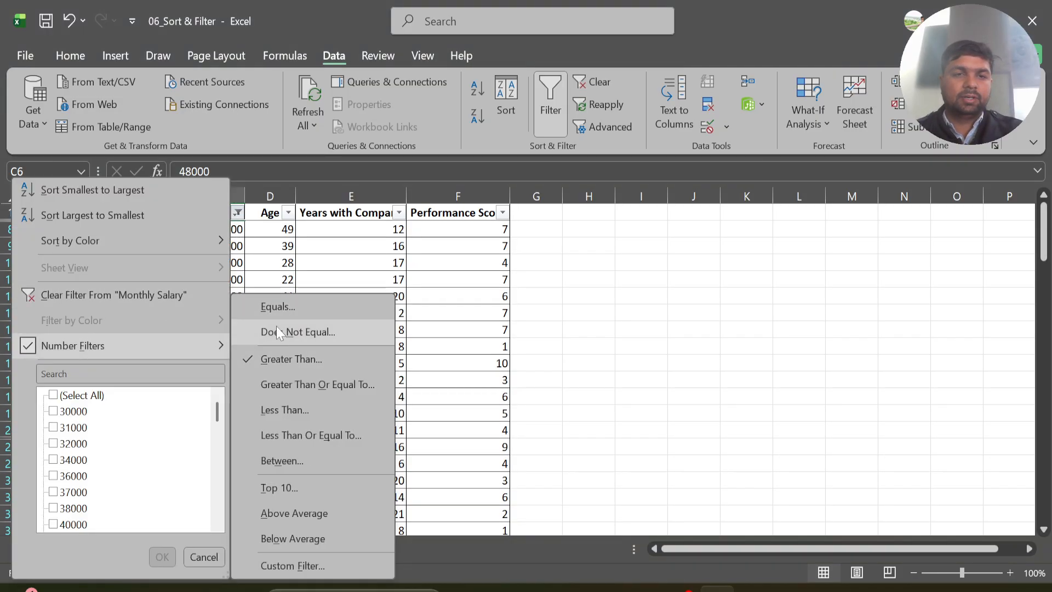
{"action": "left_click", "coordinate": [100, 294]}
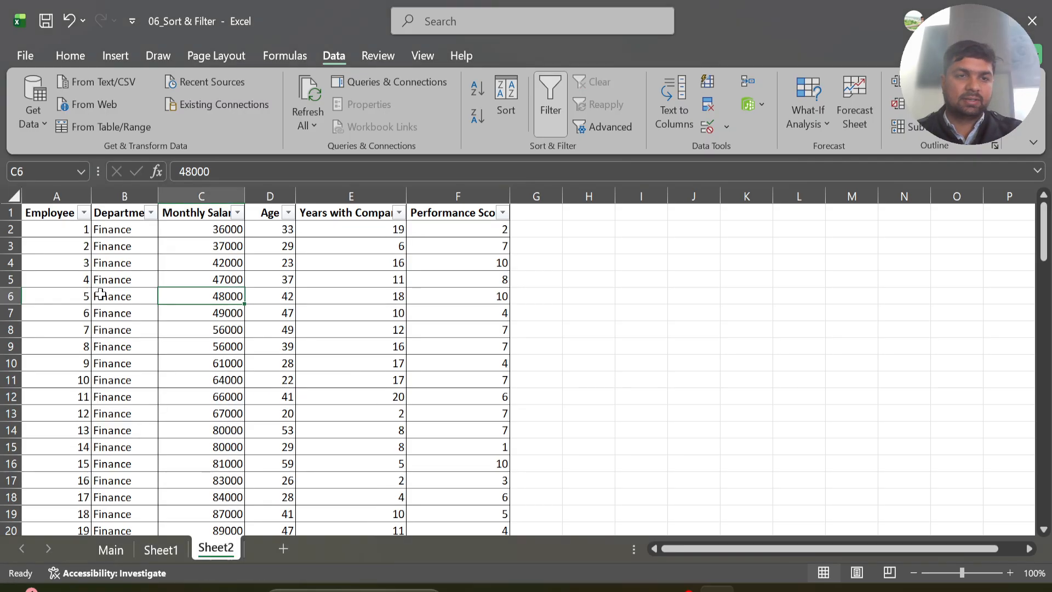
Step: Fill the table cells A3:F3 and A6:F6 with yellow
{"action": "left_click", "coordinate": [41, 233]}
{"action": "left_click_drag", "start_coordinate": [42, 247], "coordinate": [466, 242]}
{"action": "left_click", "coordinate": [72, 56]}
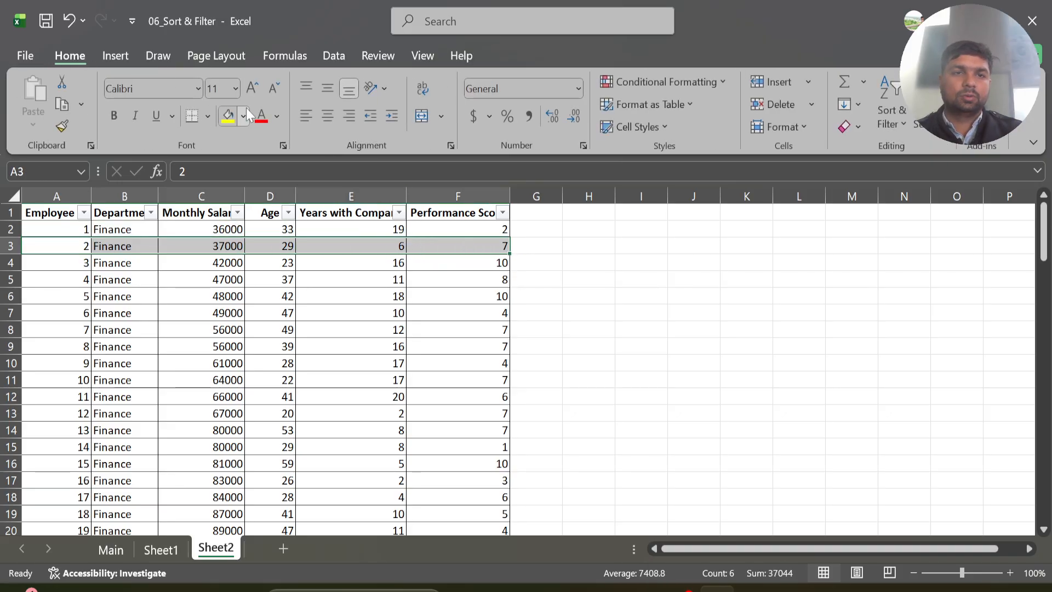
{"action": "left_click", "coordinate": [229, 117]}
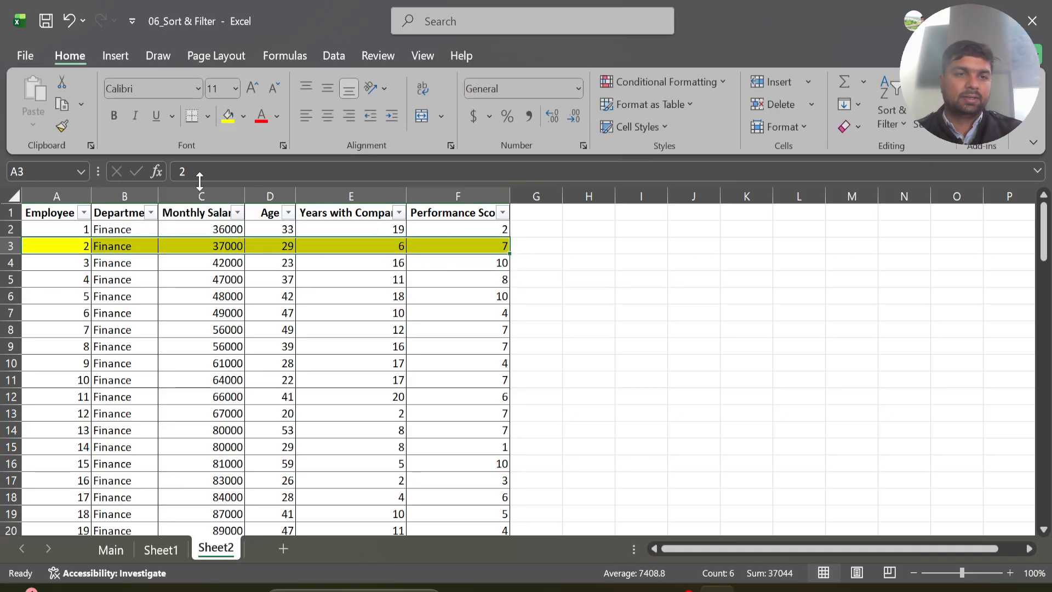
{"action": "left_click_drag", "start_coordinate": [50, 296], "coordinate": [457, 295]}
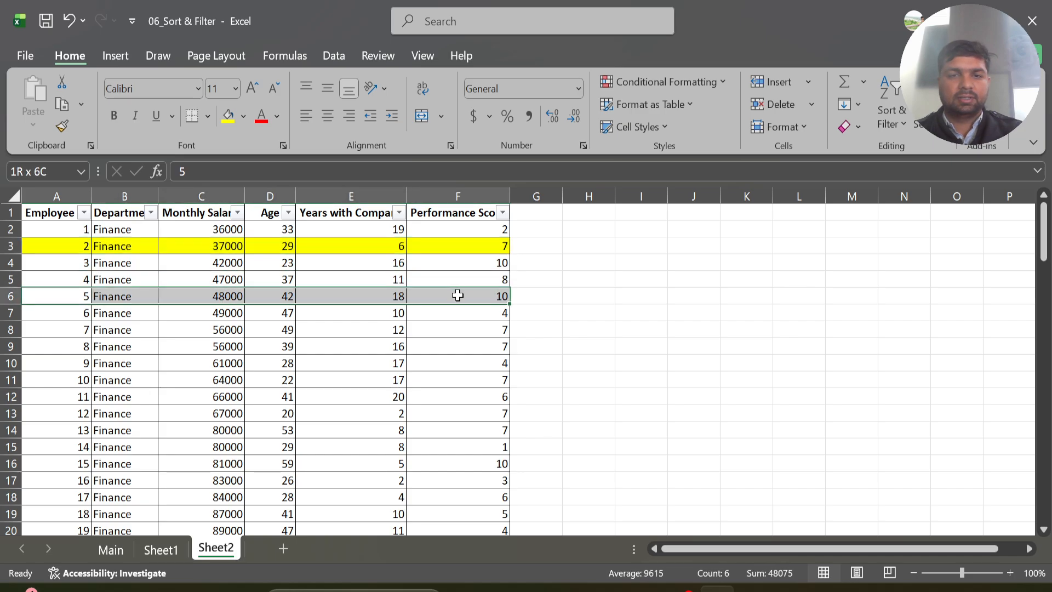
{"action": "left_click", "coordinate": [229, 116]}
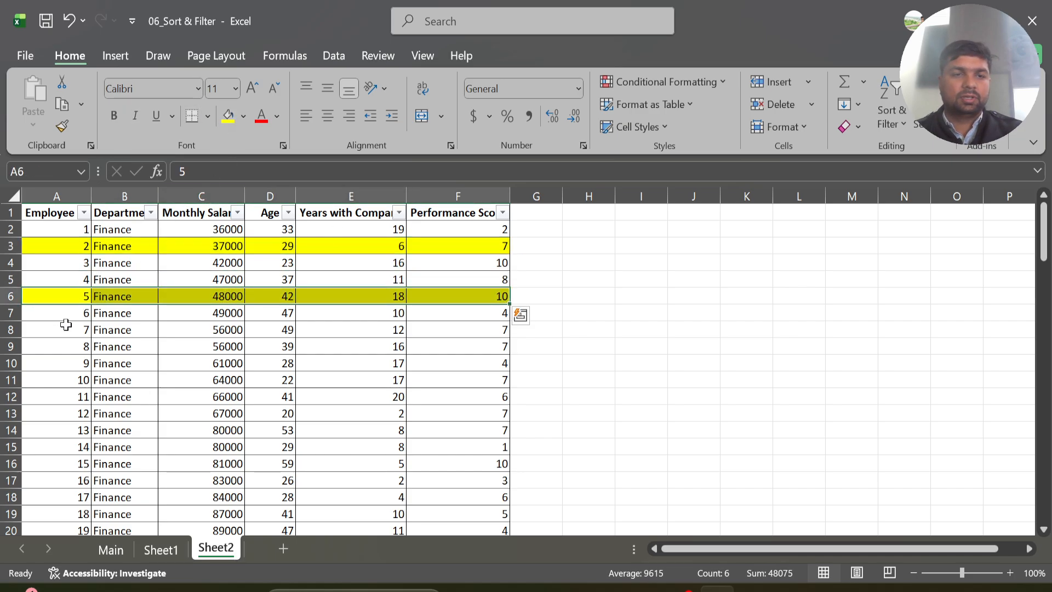
Step: Fill the table cells A8:F8 with red and A12:F12 with light green
{"action": "left_click_drag", "start_coordinate": [60, 328], "coordinate": [466, 329]}
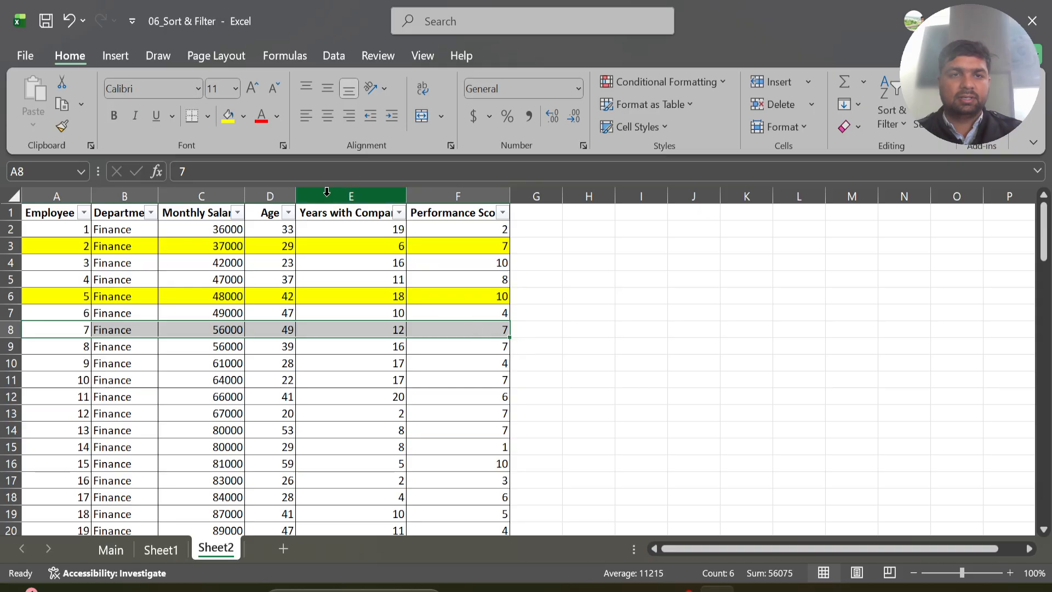
{"action": "left_click", "coordinate": [249, 124]}
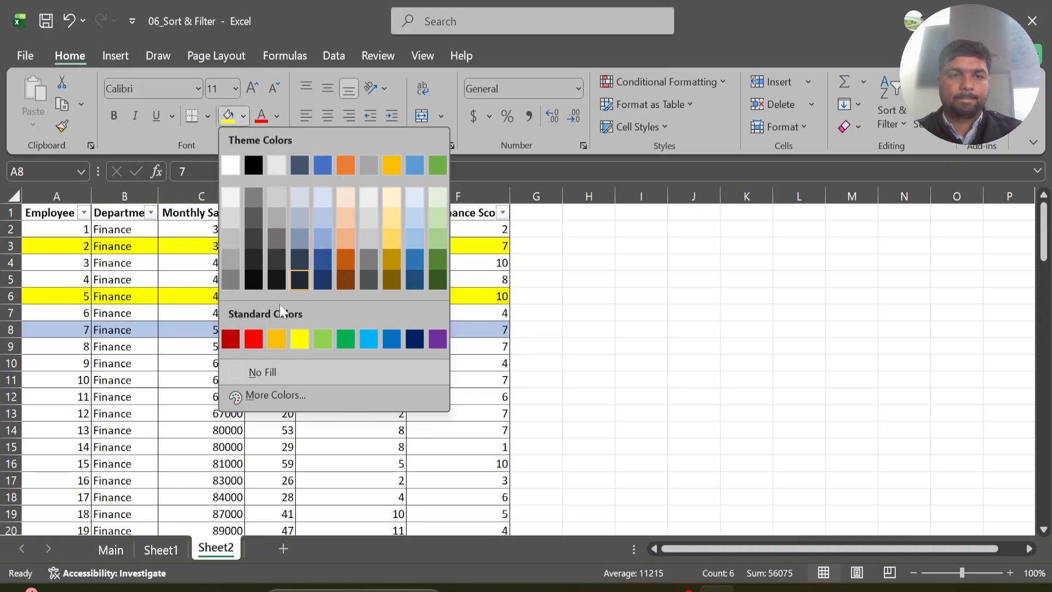
{"action": "left_click", "coordinate": [252, 339]}
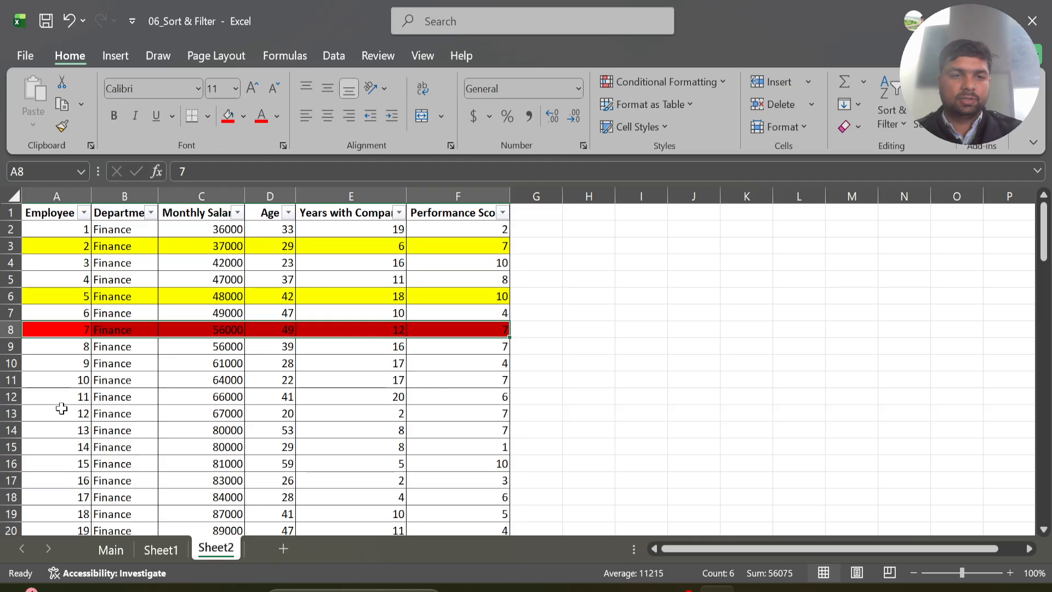
{"action": "left_click_drag", "start_coordinate": [52, 382], "coordinate": [431, 396]}
{"action": "left_click", "coordinate": [244, 120]}
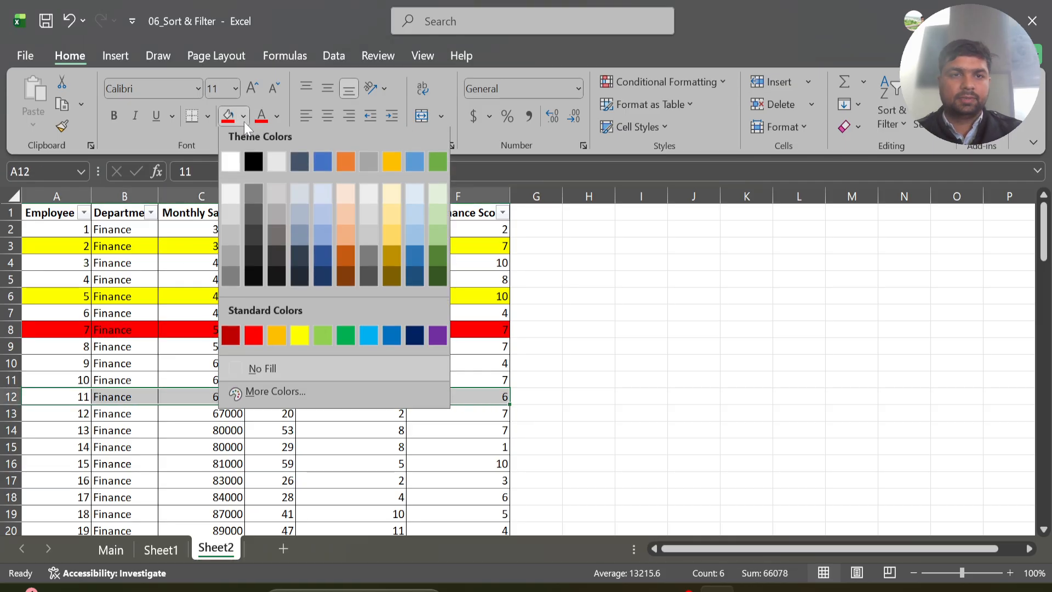
{"action": "left_click", "coordinate": [321, 339]}
Step: Copy the green formatting of A12:F12 to the table cells in rows 30, 36, 46 and 50 with Format Painter
{"action": "left_click", "coordinate": [58, 129]}
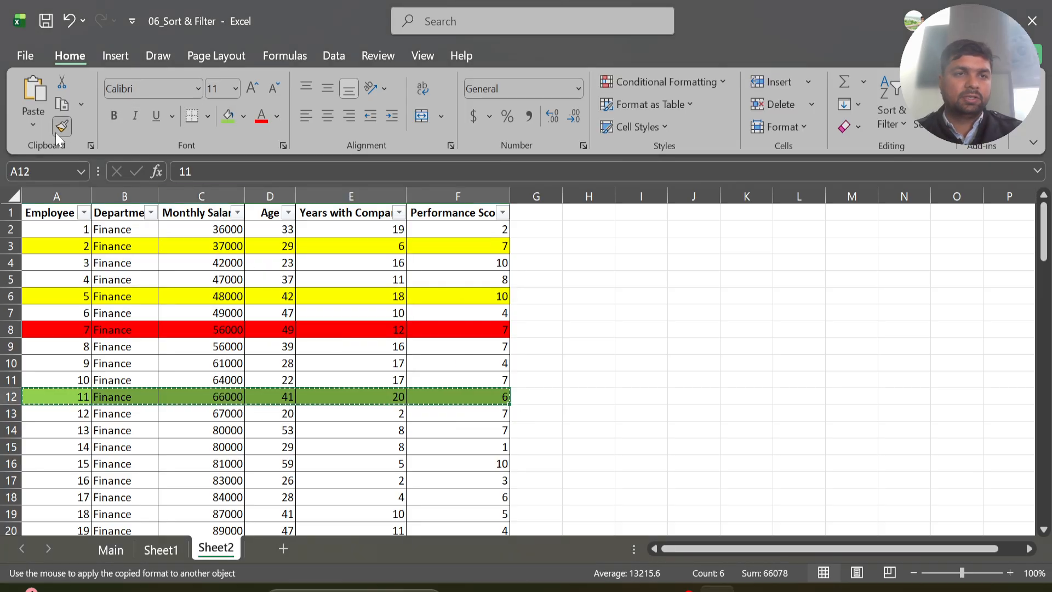
{"action": "scroll", "coordinate": [111, 461], "scroll_direction": "down", "scroll_amount": 7}
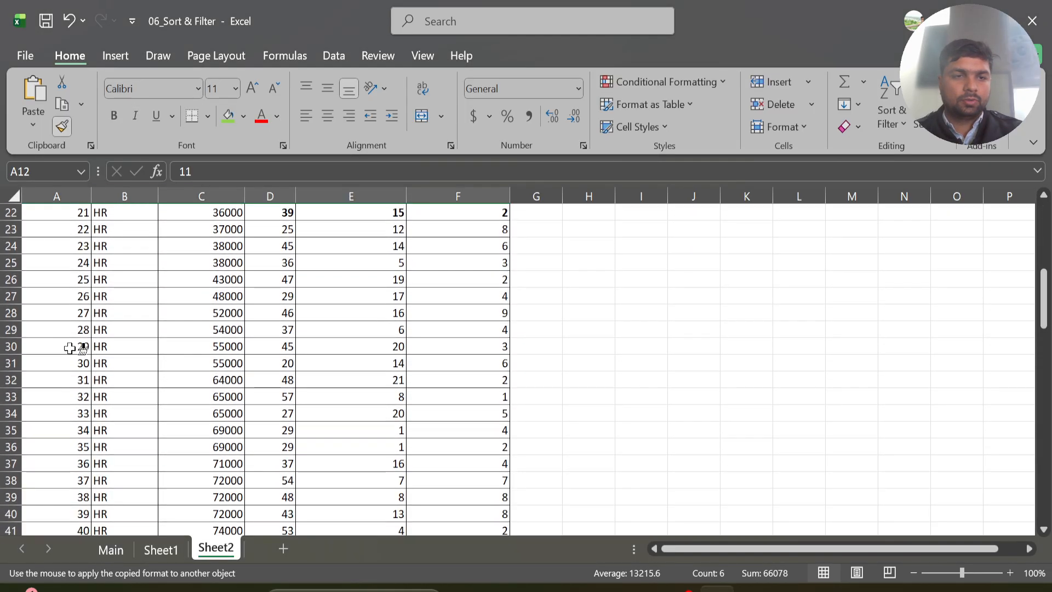
{"action": "left_click", "coordinate": [75, 348]}
{"action": "left_click", "coordinate": [75, 447]}
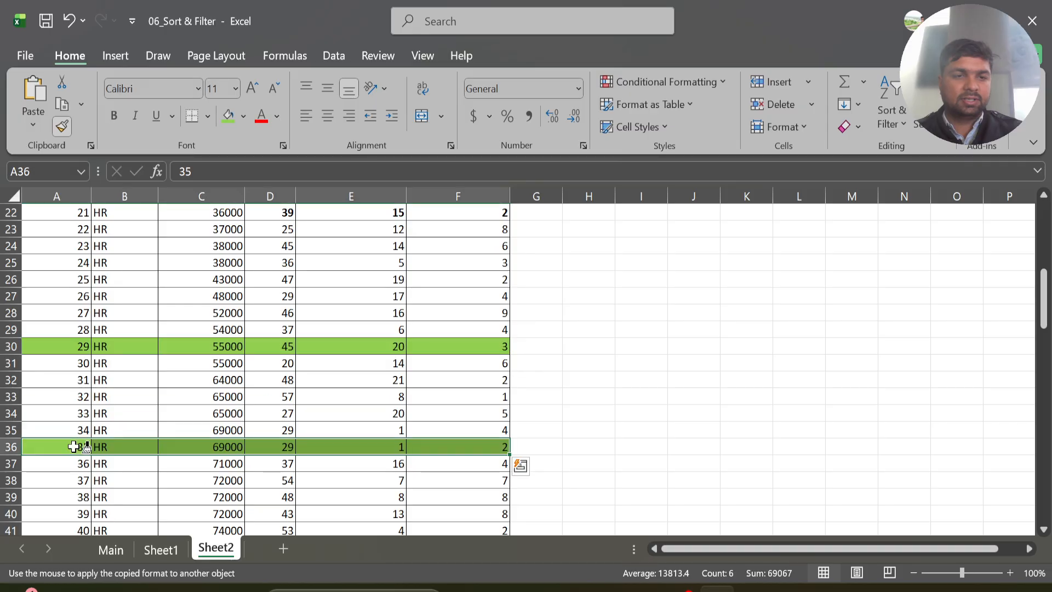
{"action": "scroll", "coordinate": [77, 438], "scroll_direction": "down", "scroll_amount": 4}
{"action": "left_click", "coordinate": [66, 398]}
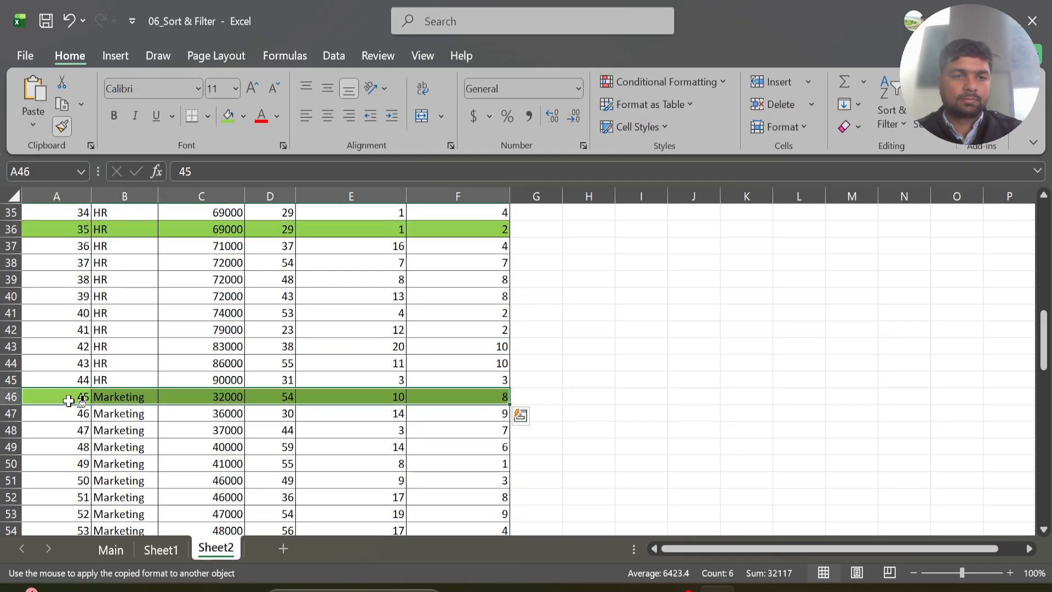
{"action": "left_click", "coordinate": [47, 469]}
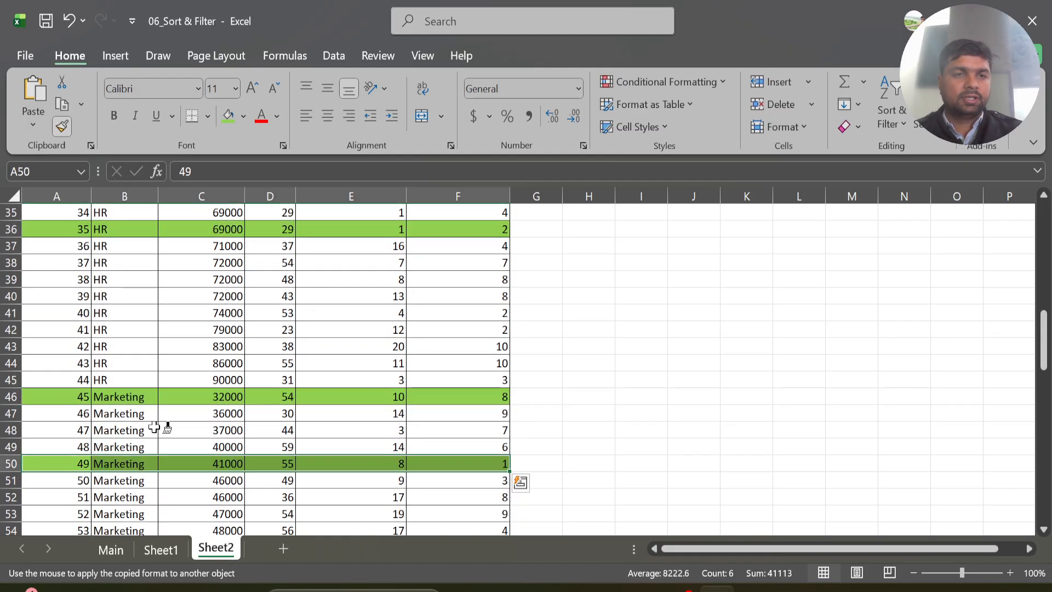
{"action": "scroll", "coordinate": [160, 428], "scroll_direction": "up", "scroll_amount": 11}
{"action": "key", "text": "Escape"}
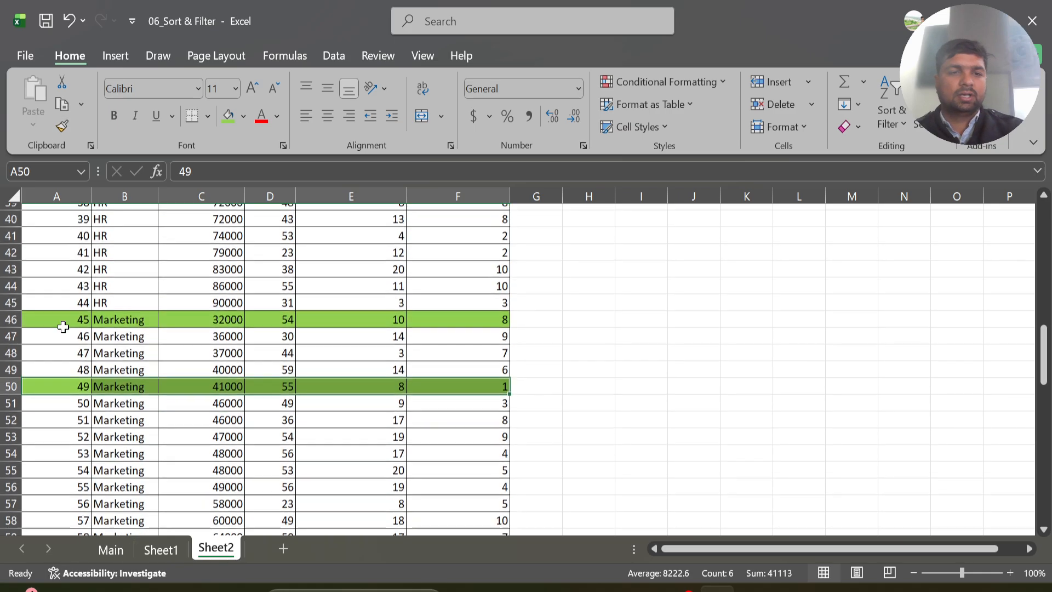
Step: Copy the red formatting of cell A8 to cell A81 with Format Painter
{"action": "scroll", "coordinate": [65, 326], "scroll_direction": "up", "scroll_amount": 14}
{"action": "left_click", "coordinate": [68, 326]}
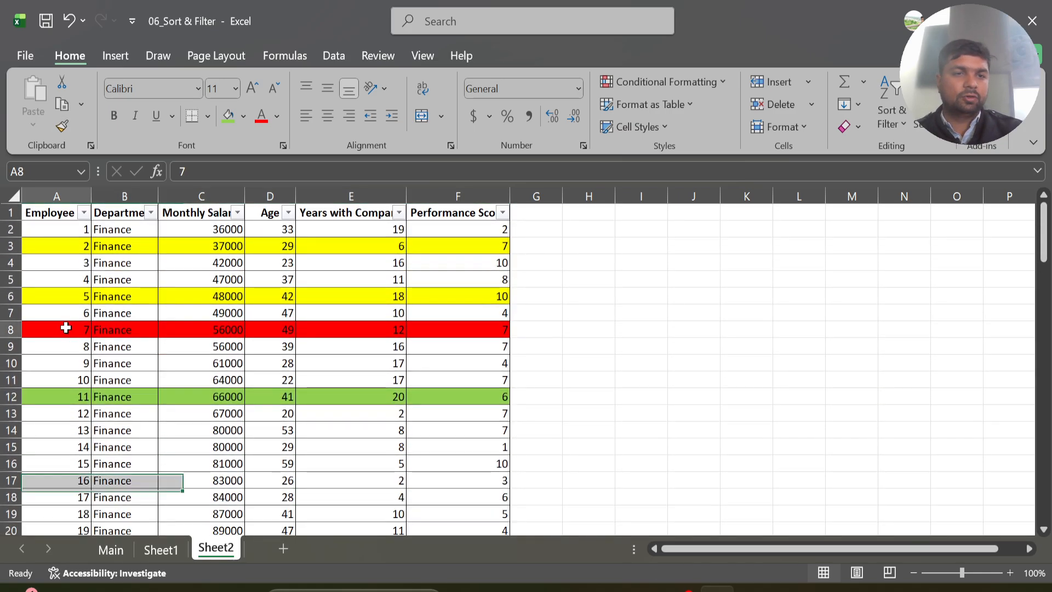
{"action": "left_click", "coordinate": [64, 127]}
{"action": "scroll", "coordinate": [172, 347], "scroll_direction": "down", "scroll_amount": 20}
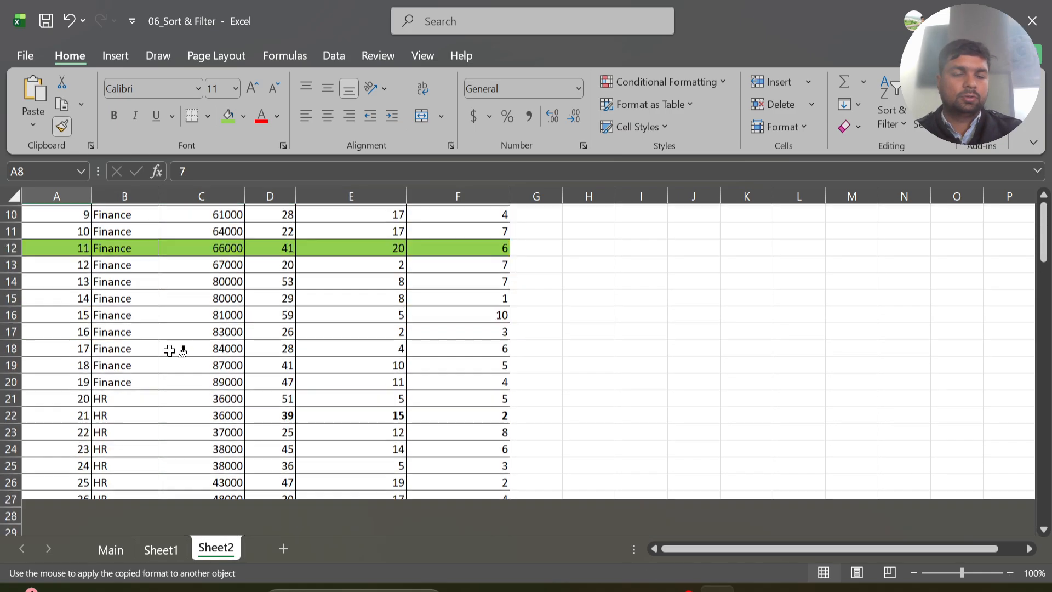
{"action": "left_click", "coordinate": [71, 327]}
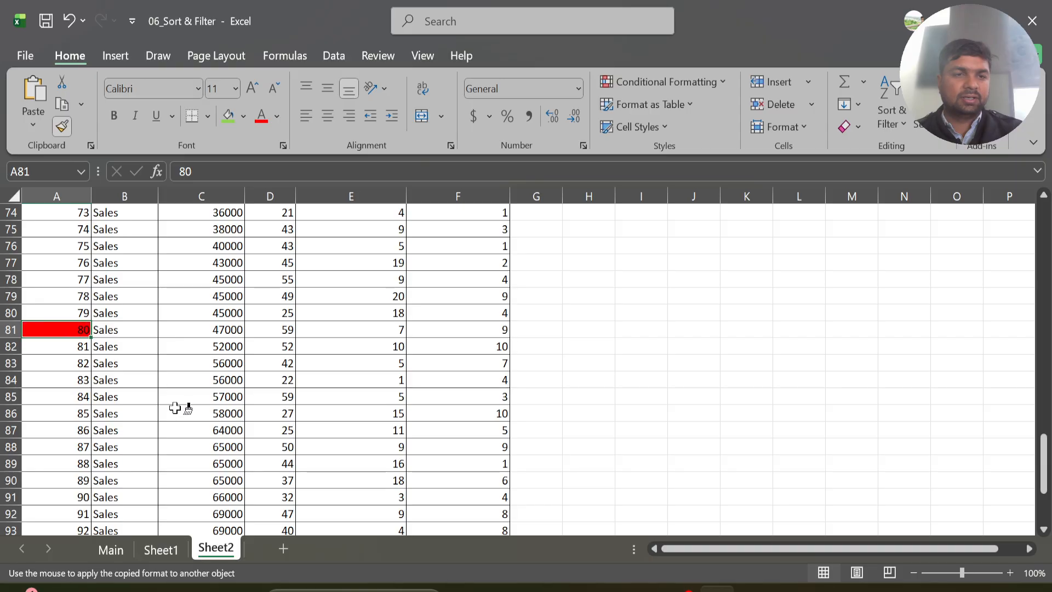
{"action": "scroll", "coordinate": [104, 330], "scroll_direction": "up", "scroll_amount": 20}
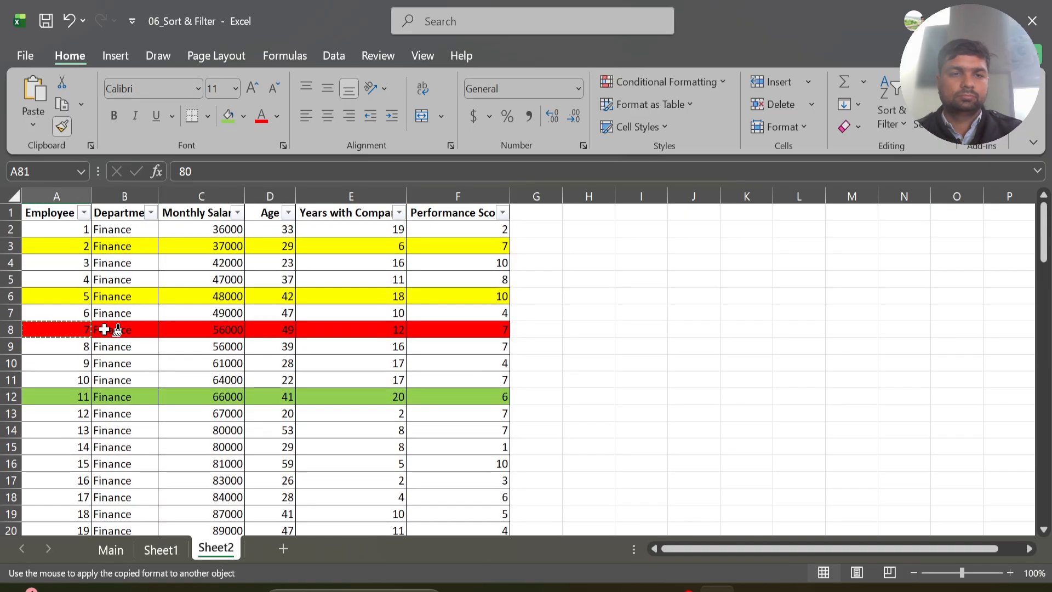
{"action": "scroll", "coordinate": [104, 329], "scroll_direction": "down", "scroll_amount": 20}
{"action": "scroll", "coordinate": [104, 329], "scroll_direction": "up", "scroll_amount": 18}
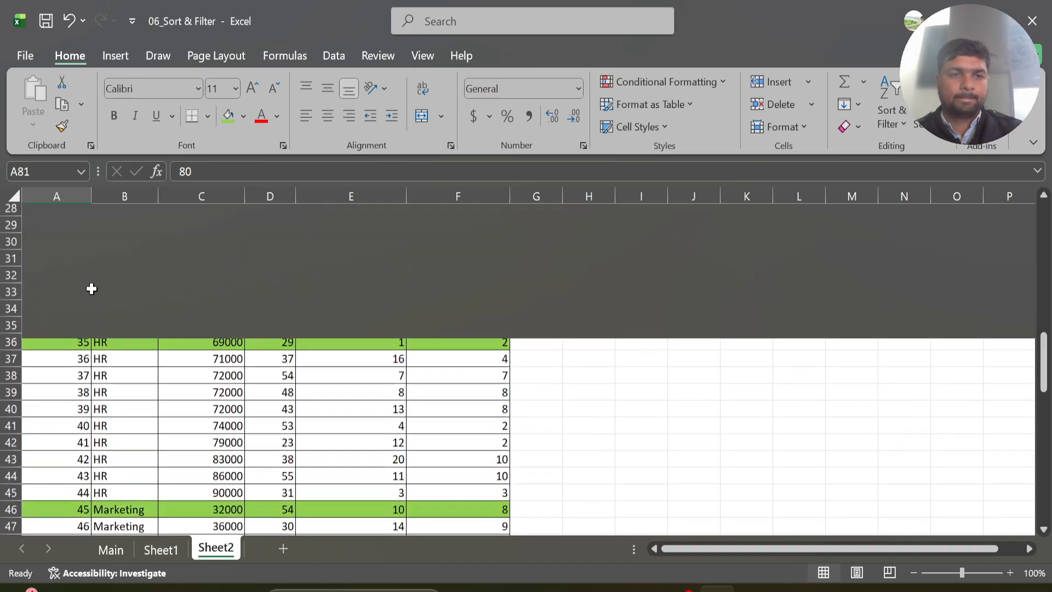
Step: Copy the red formatting of A8:F8 to the table cells in rows 19, 26, 86 and 99 with Format Painter
{"action": "scroll", "coordinate": [73, 324], "scroll_direction": "up", "scroll_amount": 5}
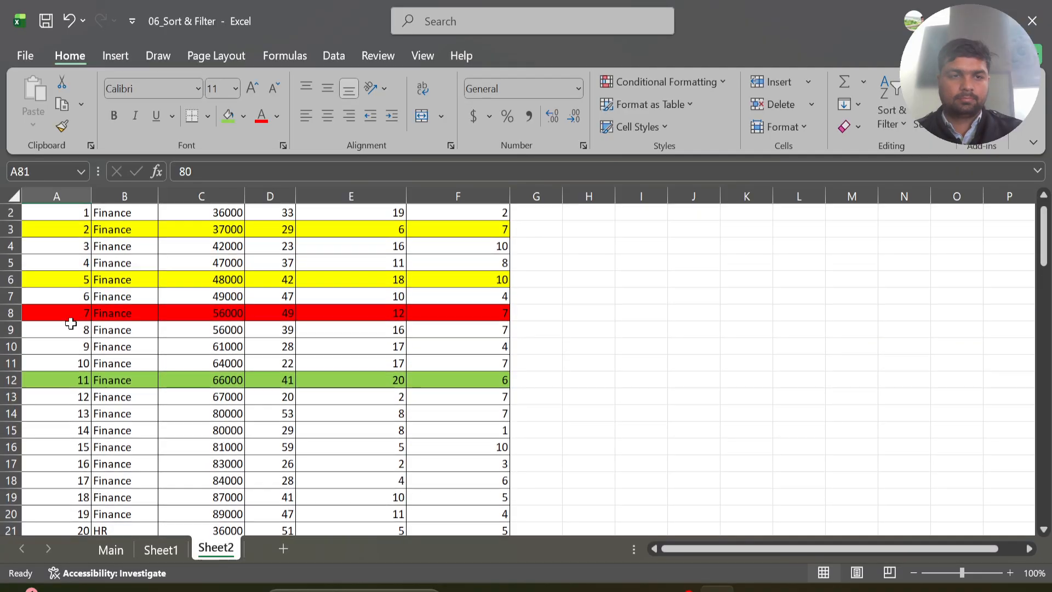
{"action": "left_click_drag", "start_coordinate": [67, 318], "coordinate": [495, 313]}
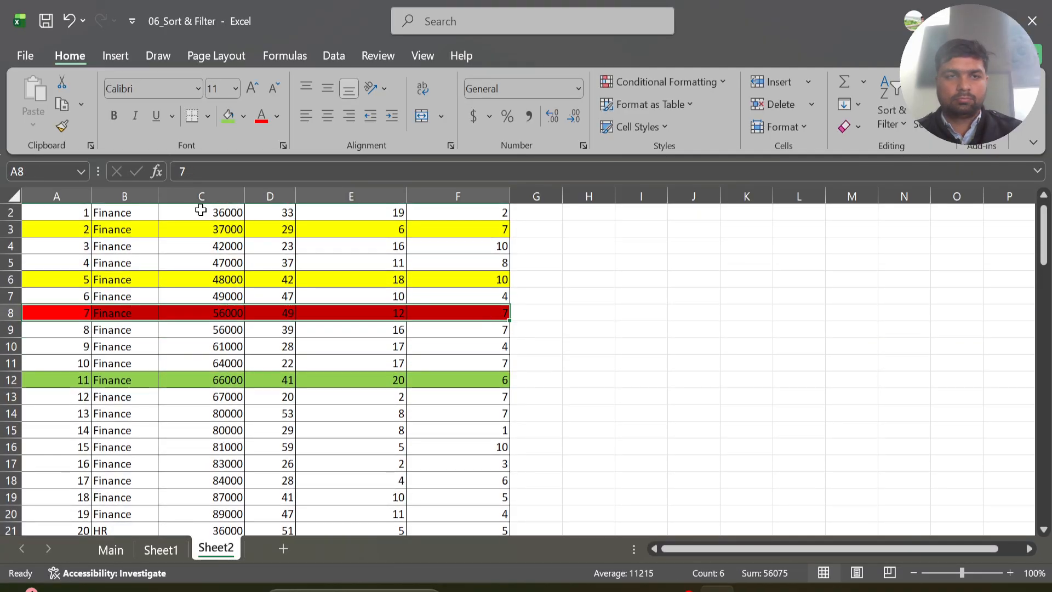
{"action": "left_click", "coordinate": [61, 127]}
{"action": "scroll", "coordinate": [133, 378], "scroll_direction": "down", "scroll_amount": 3}
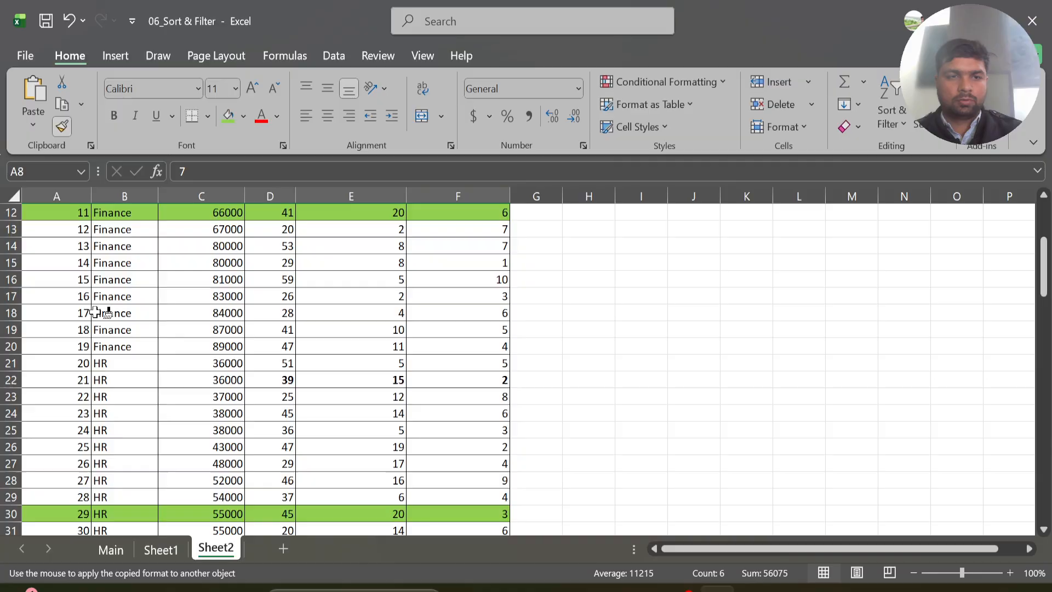
{"action": "left_click", "coordinate": [57, 323]}
{"action": "left_click", "coordinate": [54, 441]}
{"action": "scroll", "coordinate": [54, 441], "scroll_direction": "down", "scroll_amount": 17}
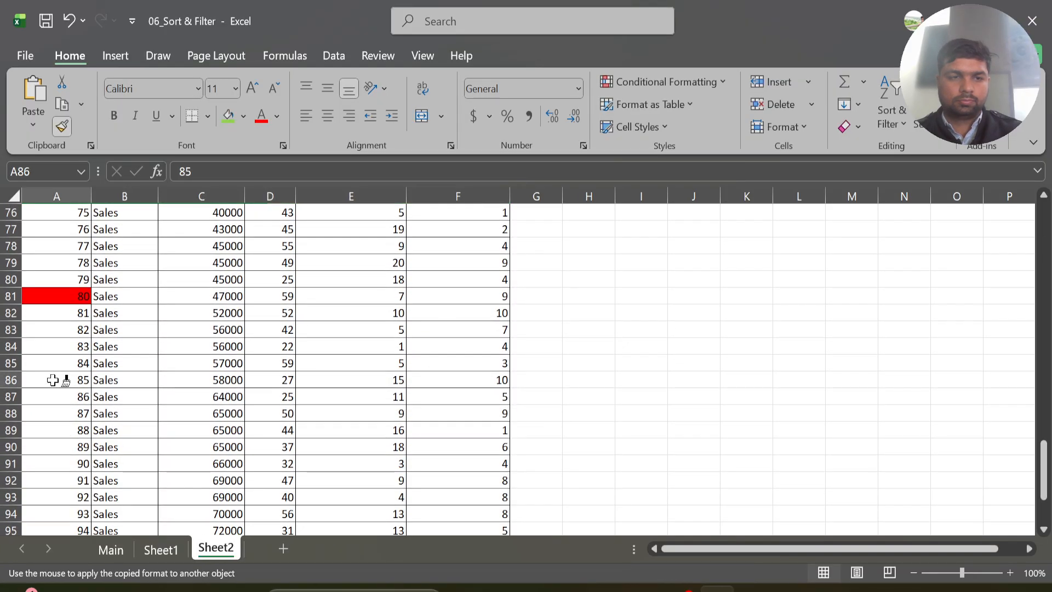
{"action": "left_click", "coordinate": [55, 380]}
{"action": "scroll", "coordinate": [71, 510], "scroll_direction": "down", "scroll_amount": 5}
{"action": "left_click", "coordinate": [59, 340]}
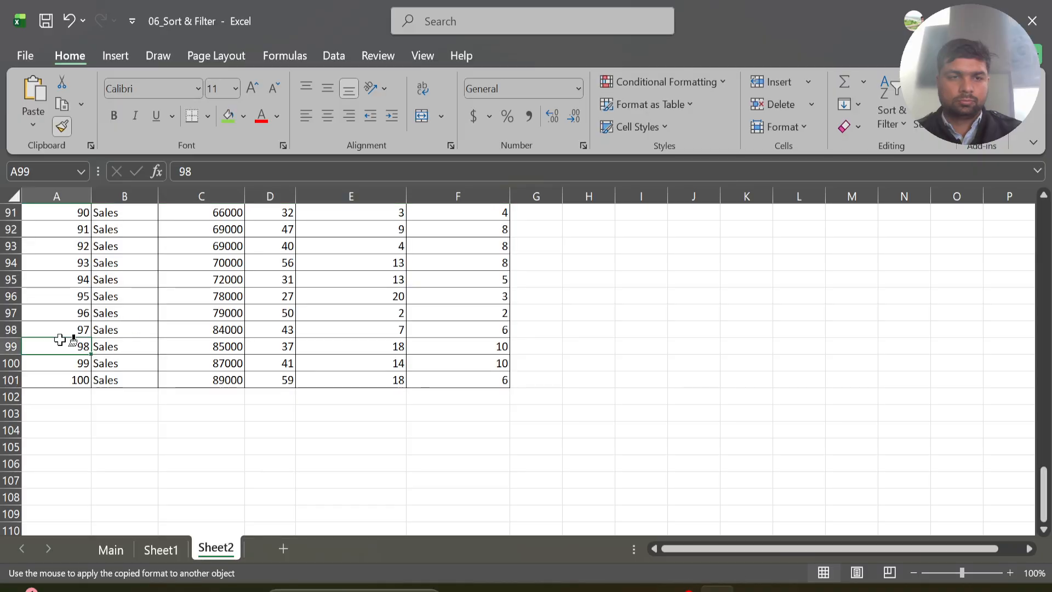
{"action": "scroll", "coordinate": [60, 340], "scroll_direction": "up", "scroll_amount": 20}
{"action": "key", "text": "Escape"}
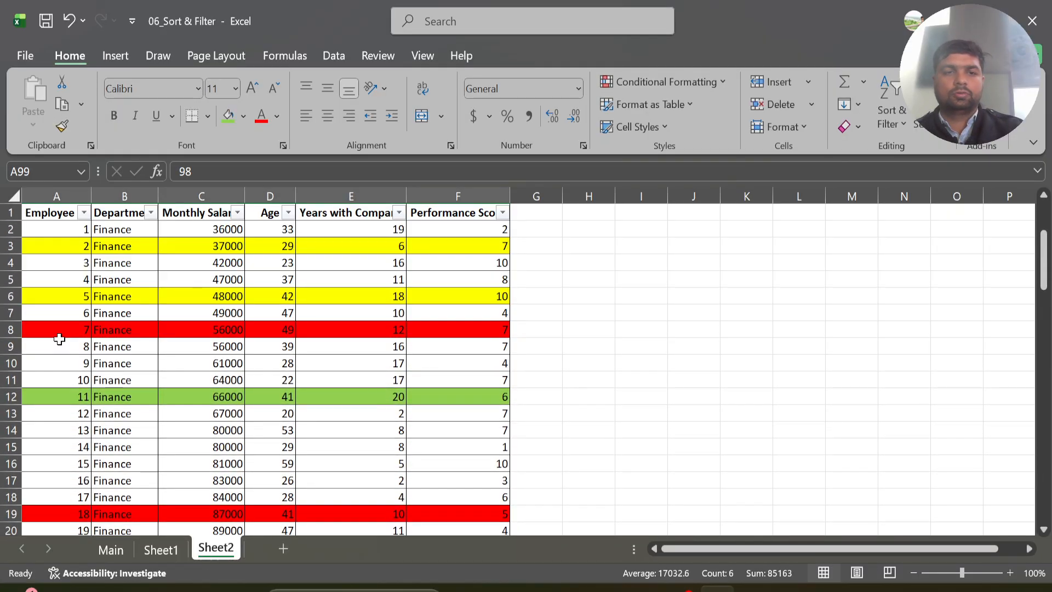
Step: Copy the yellow formatting of A3:F3 to A41:F41, A42:B42 and A44:F44 with Format Painter
{"action": "left_click", "coordinate": [62, 246]}
{"action": "key", "text": "shift+Right"}
{"action": "key", "text": "shift+Right"}
{"action": "key", "text": "shift+Right"}
{"action": "key", "text": "shift+Right"}
{"action": "key", "text": "shift+Right"}
{"action": "key", "text": "shift+Right"}
{"action": "key", "text": "shift+Right"}
{"action": "key", "text": "shift+Right"}
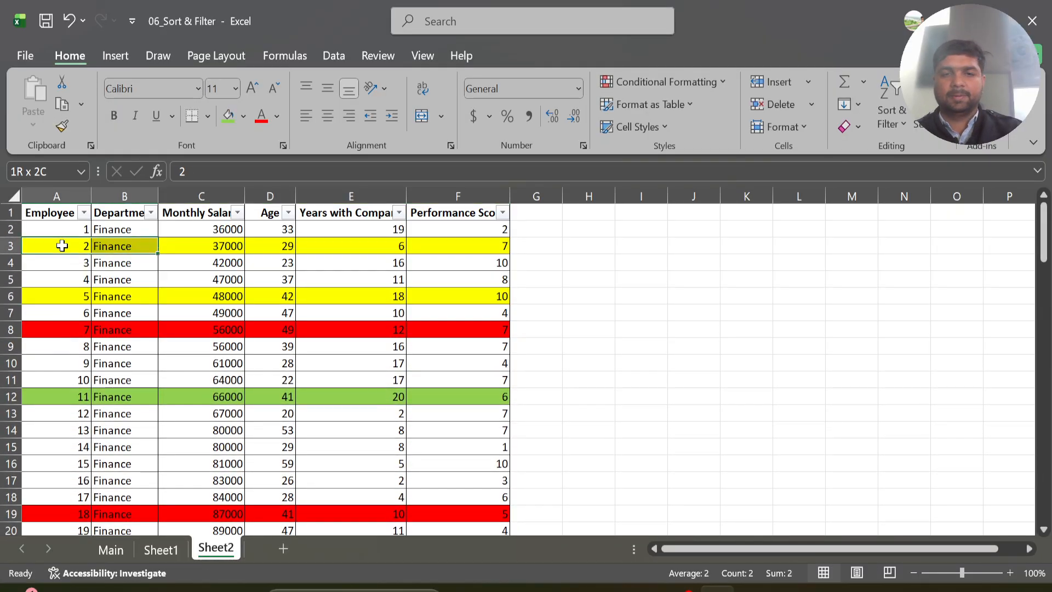
{"action": "key", "text": "shift+Left"}
{"action": "key", "text": "shift+Left"}
{"action": "key", "text": "shift+Left"}
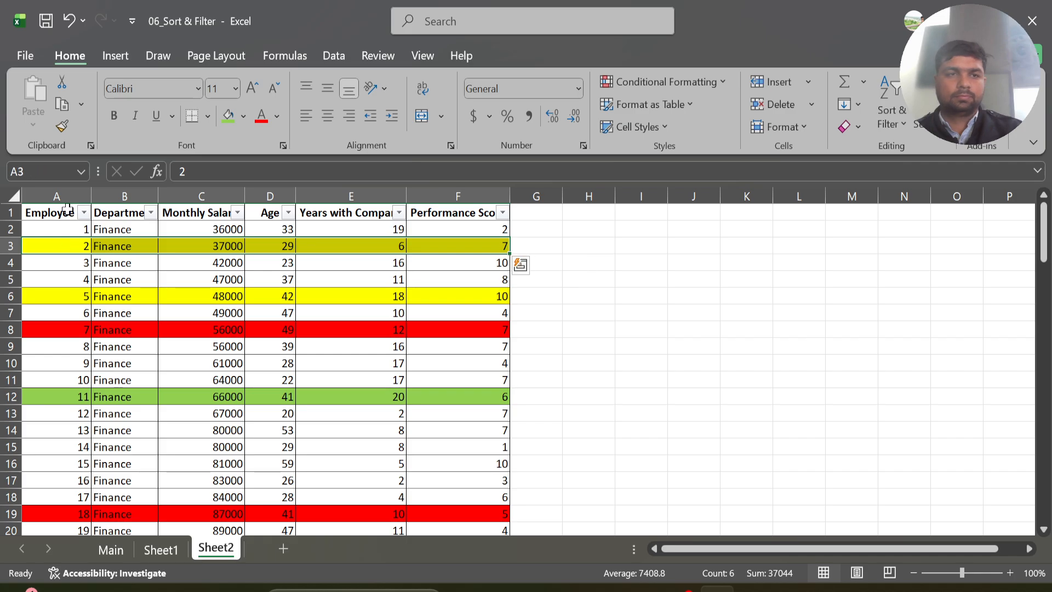
{"action": "left_click", "coordinate": [57, 127]}
{"action": "scroll", "coordinate": [135, 411], "scroll_direction": "down", "scroll_amount": 8}
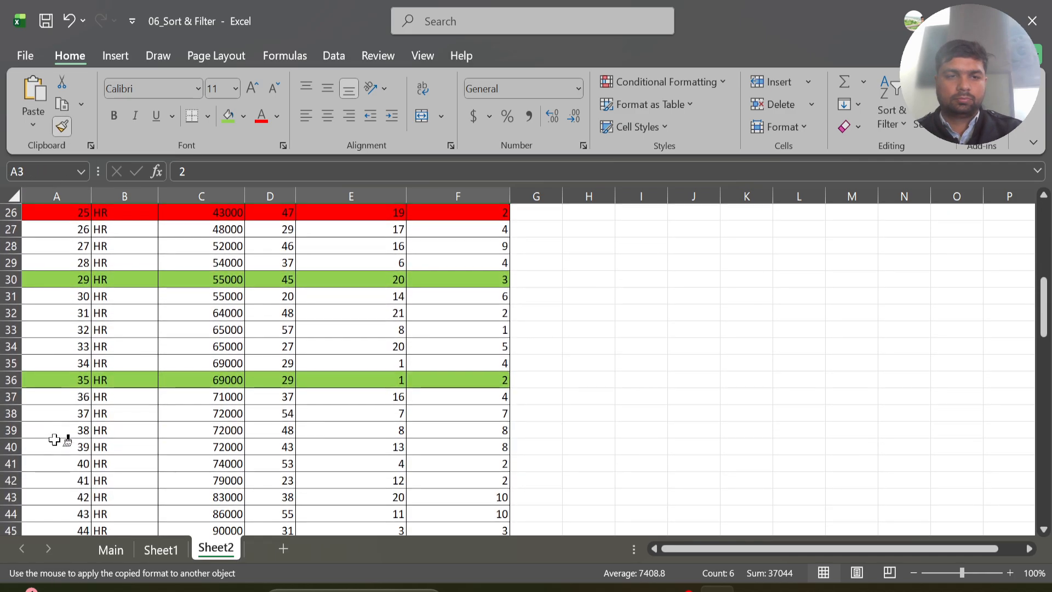
{"action": "left_click", "coordinate": [38, 465]}
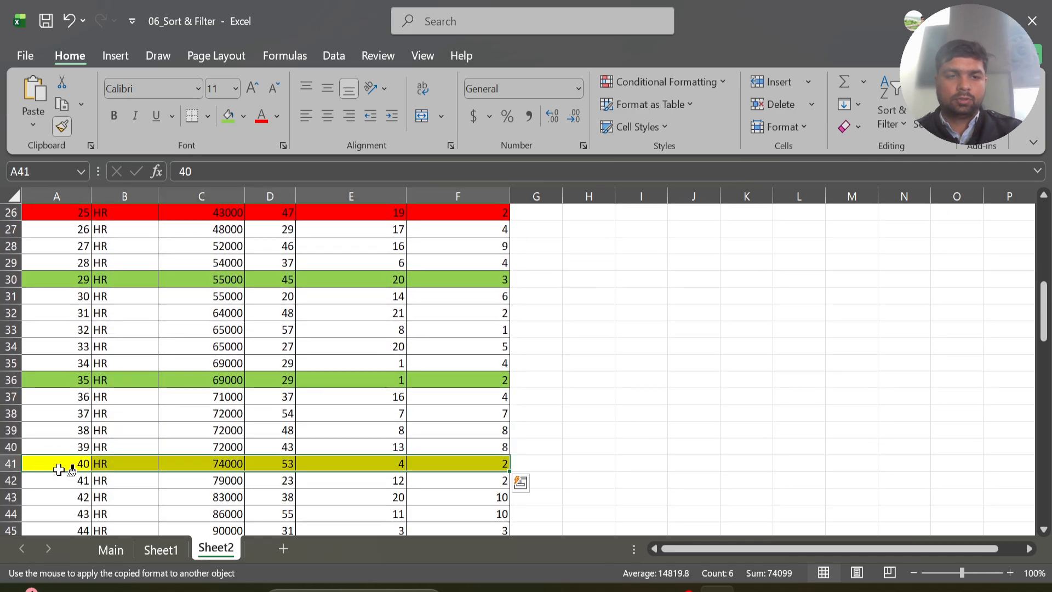
{"action": "left_click", "coordinate": [90, 476]}
{"action": "mouse_move", "coordinate": [90, 477]}
{"action": "left_mouse_down"}
{"action": "mouse_move", "coordinate": [82, 526]}
{"action": "mouse_move", "coordinate": [154, 481]}
{"action": "left_mouse_up"}
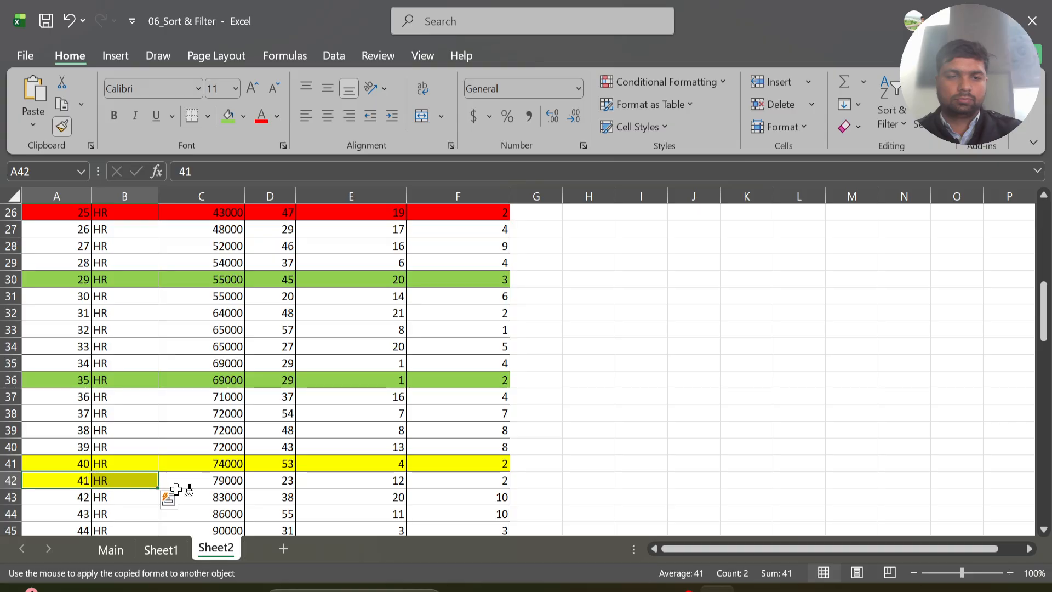
{"action": "left_click", "coordinate": [71, 513]}
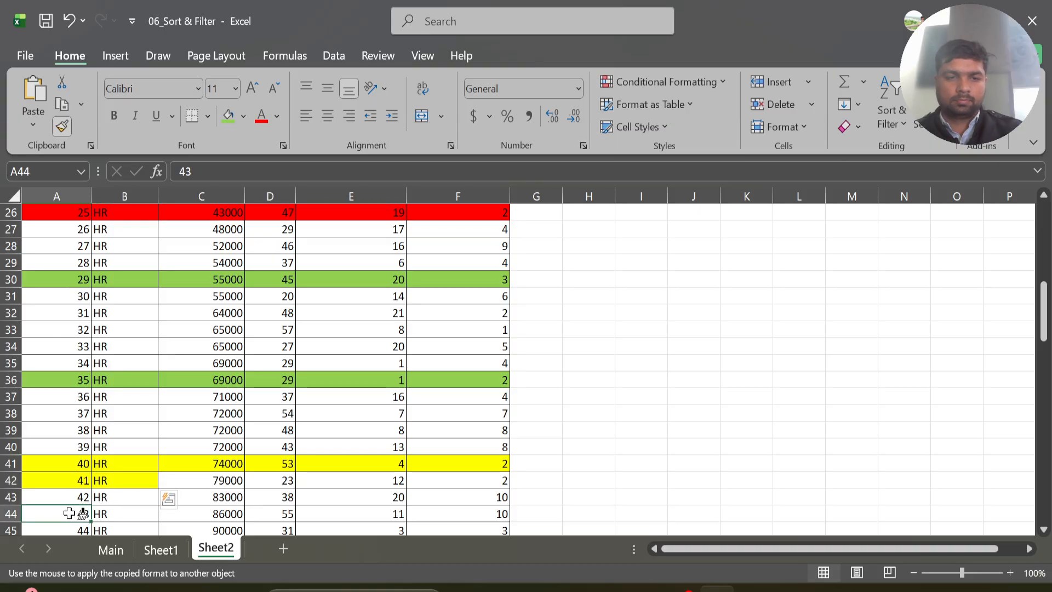
{"action": "scroll", "coordinate": [141, 512], "scroll_direction": "down", "scroll_amount": 8}
{"action": "scroll", "coordinate": [137, 501], "scroll_direction": "down", "scroll_amount": 2}
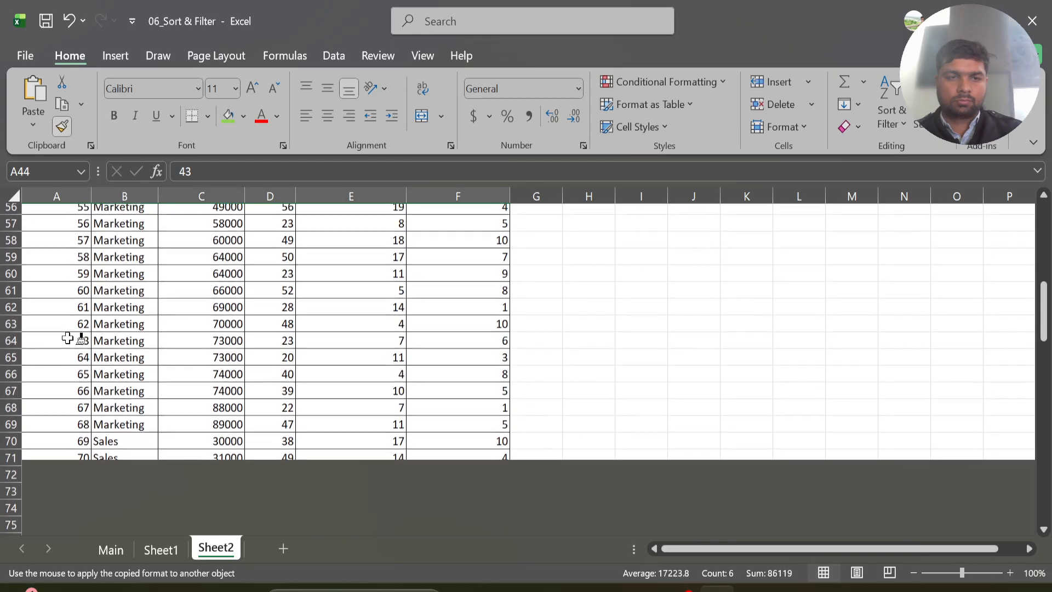
{"action": "left_click", "coordinate": [57, 334]}
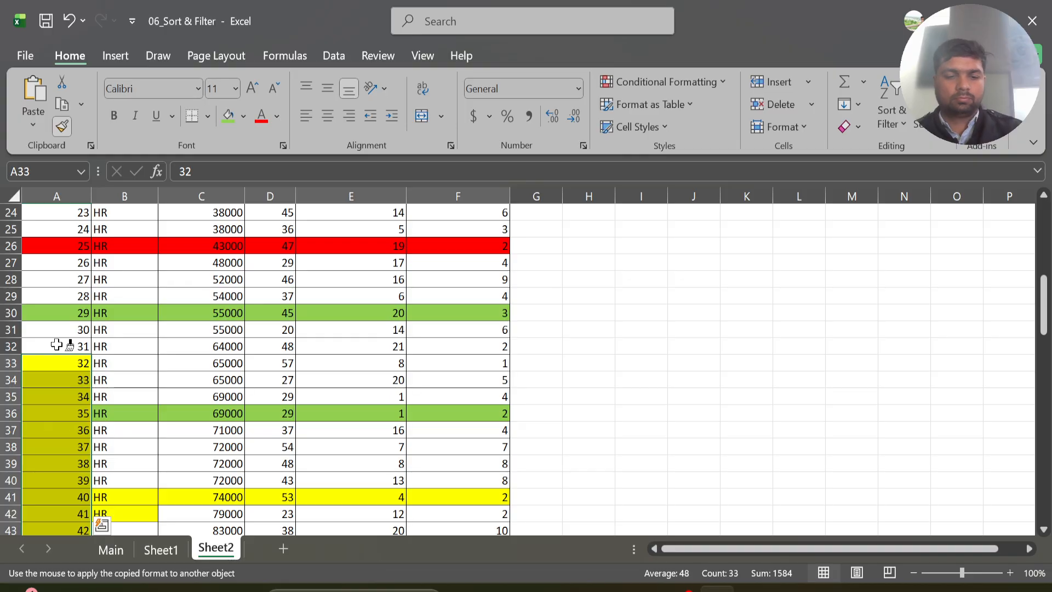
{"action": "key", "text": "ctrl+z"}
{"action": "scroll", "coordinate": [56, 344], "scroll_direction": "down", "scroll_amount": 5}
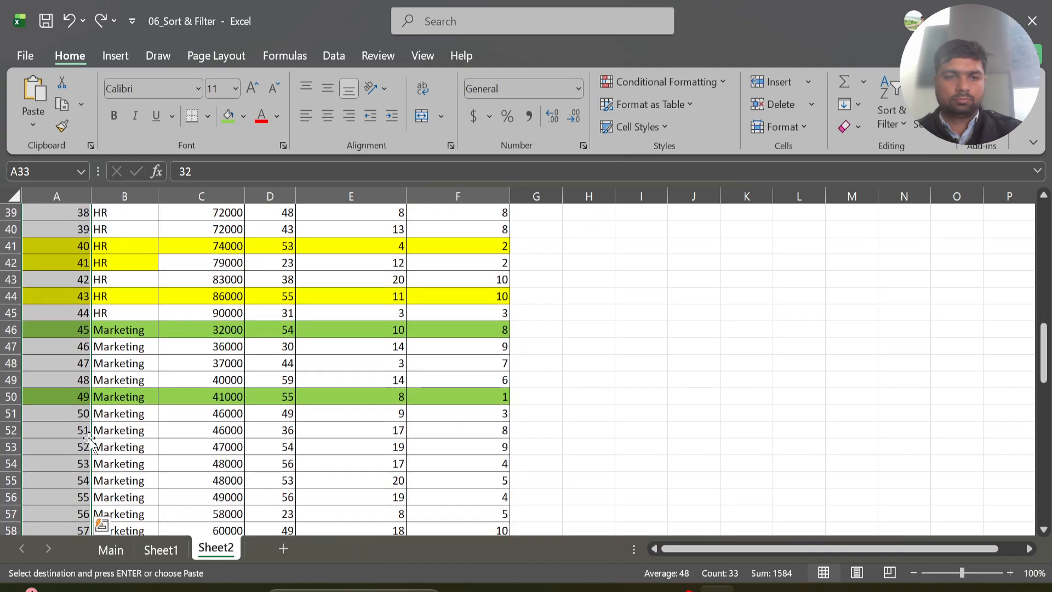
{"action": "left_click", "coordinate": [132, 426]}
{"action": "scroll", "coordinate": [90, 419], "scroll_direction": "up", "scroll_amount": 13}
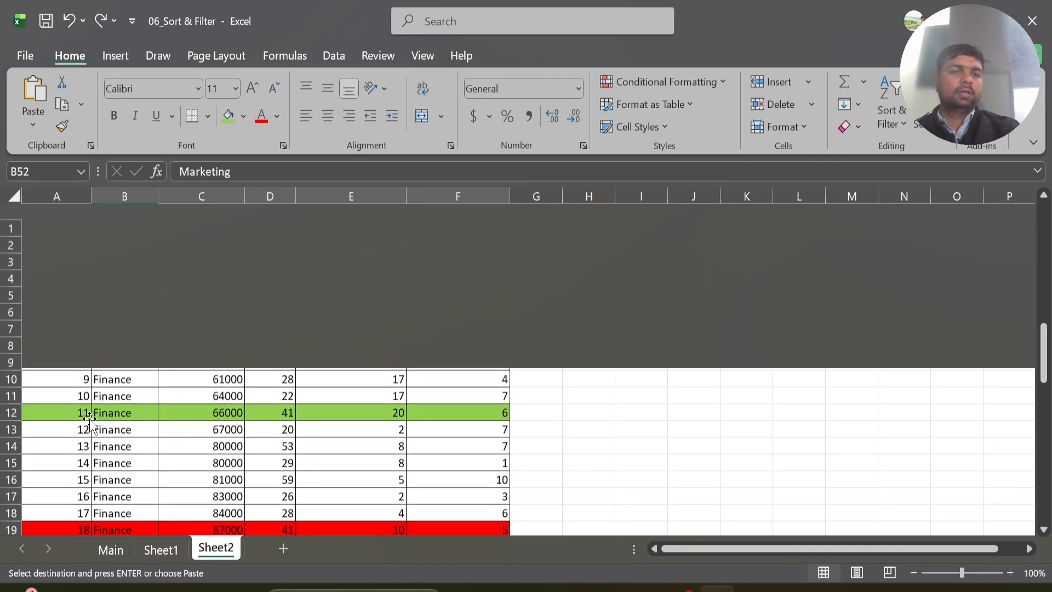
{"action": "key", "text": "Escape"}
Step: Filter the table by red cell color in the Department column
{"action": "scroll", "coordinate": [144, 272], "scroll_direction": "down", "scroll_amount": 14}
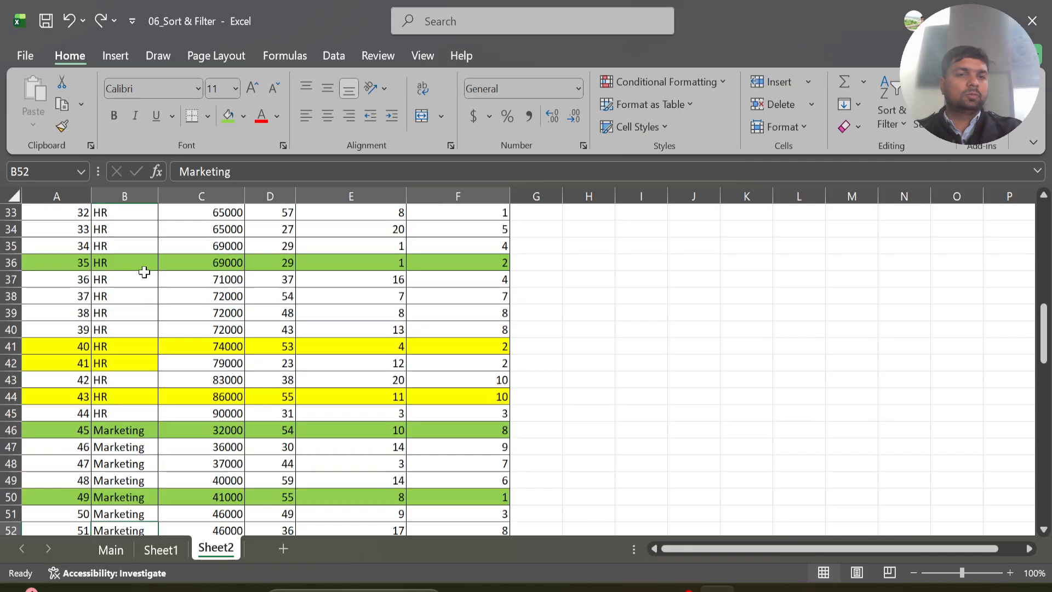
{"action": "scroll", "coordinate": [145, 274], "scroll_direction": "up", "scroll_amount": 12}
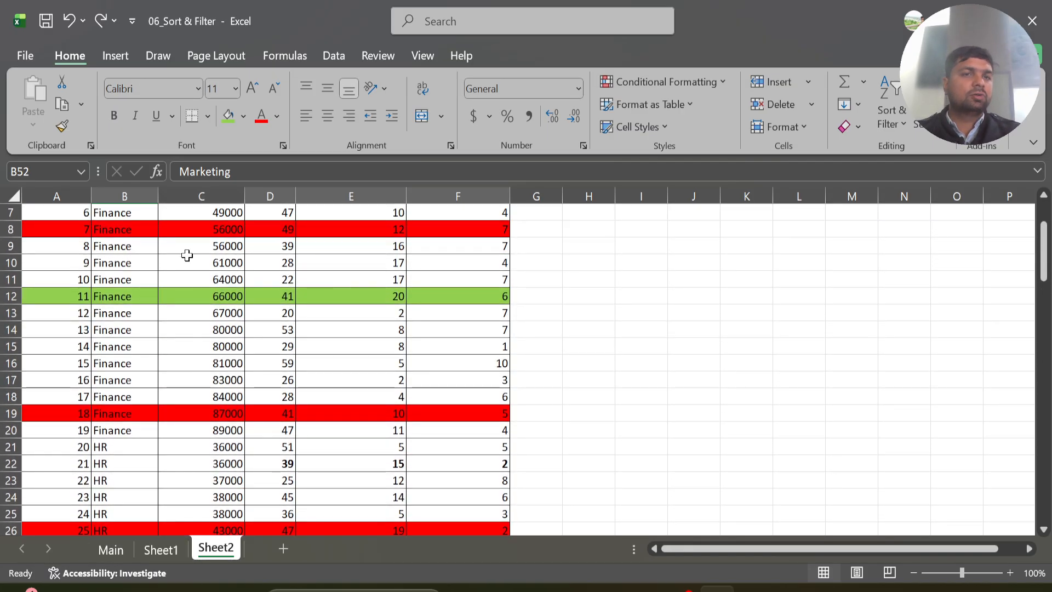
{"action": "scroll", "coordinate": [186, 254], "scroll_direction": "up", "scroll_amount": 2}
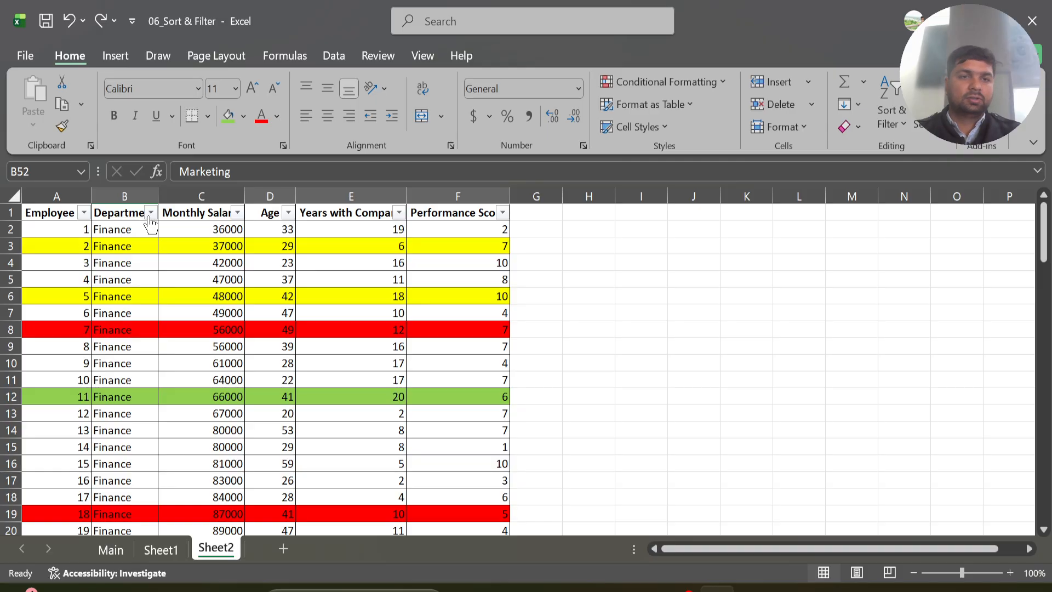
{"action": "left_click", "coordinate": [150, 216]}
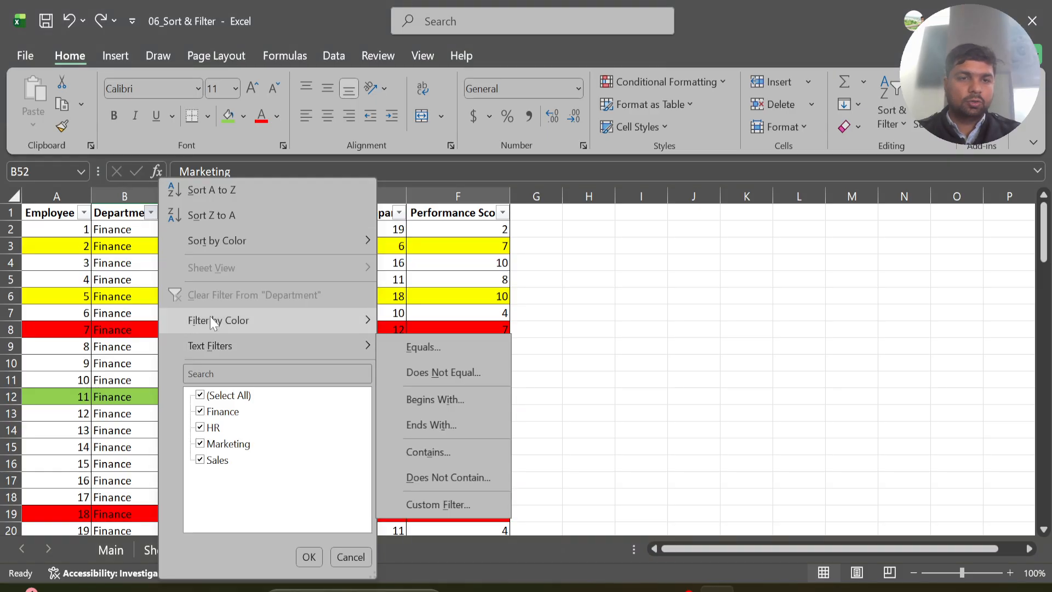
{"action": "mouse_move", "coordinate": [212, 321]}
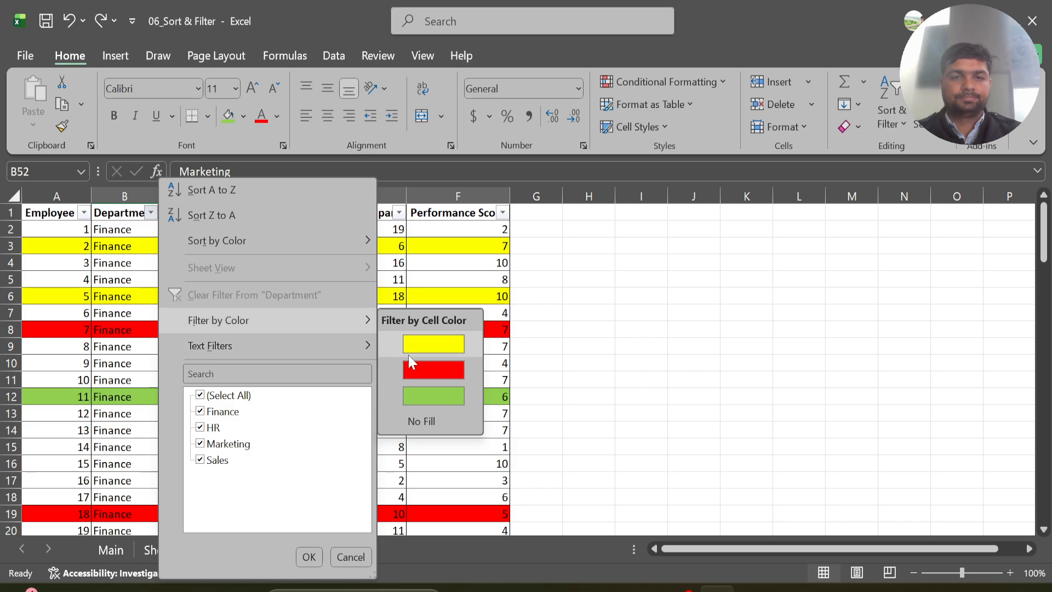
{"action": "left_click", "coordinate": [416, 368]}
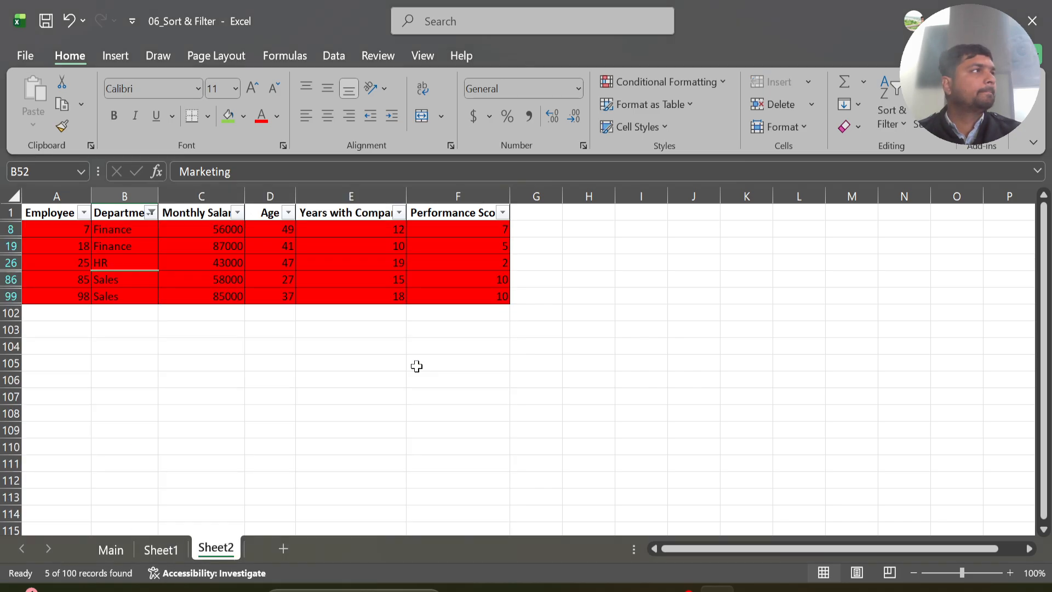
Step: Change the Department color filter to green, and switch it to yellow after that
{"action": "left_click", "coordinate": [152, 215]}
{"action": "mouse_move", "coordinate": [217, 322]}
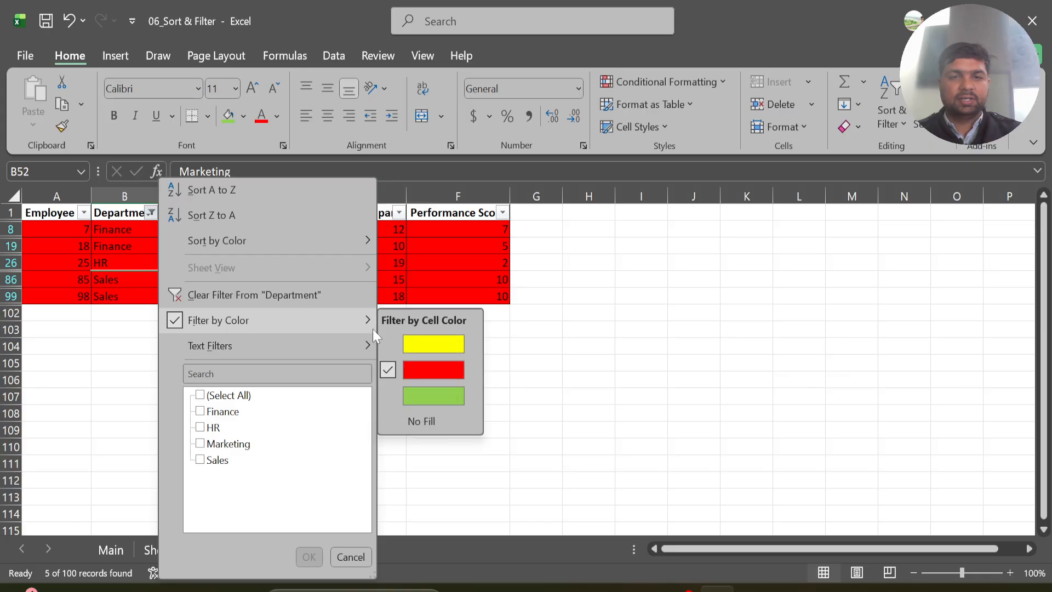
{"action": "left_click", "coordinate": [399, 392]}
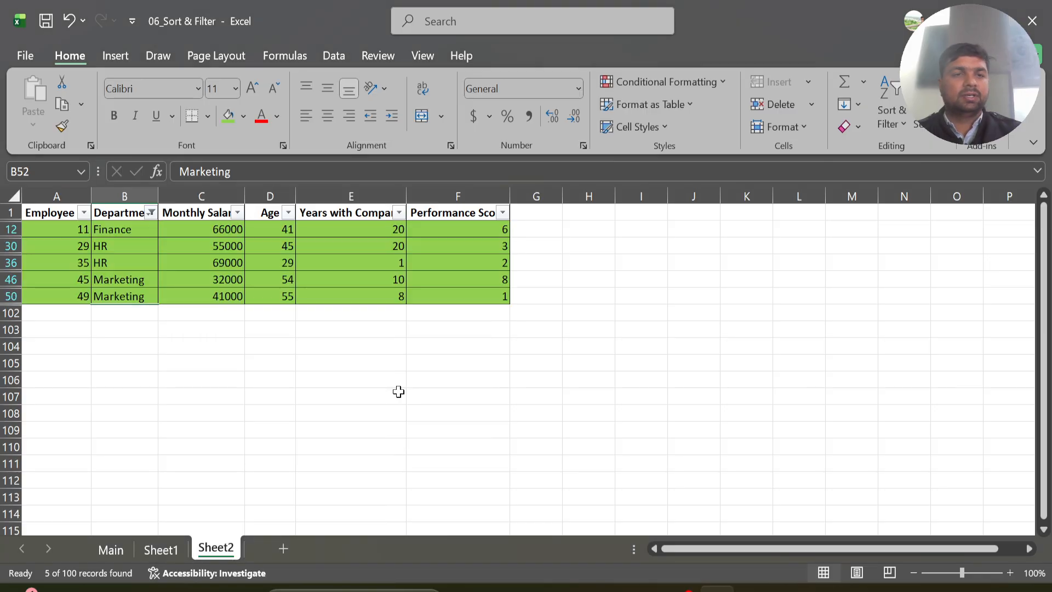
{"action": "left_click", "coordinate": [153, 213]}
{"action": "mouse_move", "coordinate": [294, 324]}
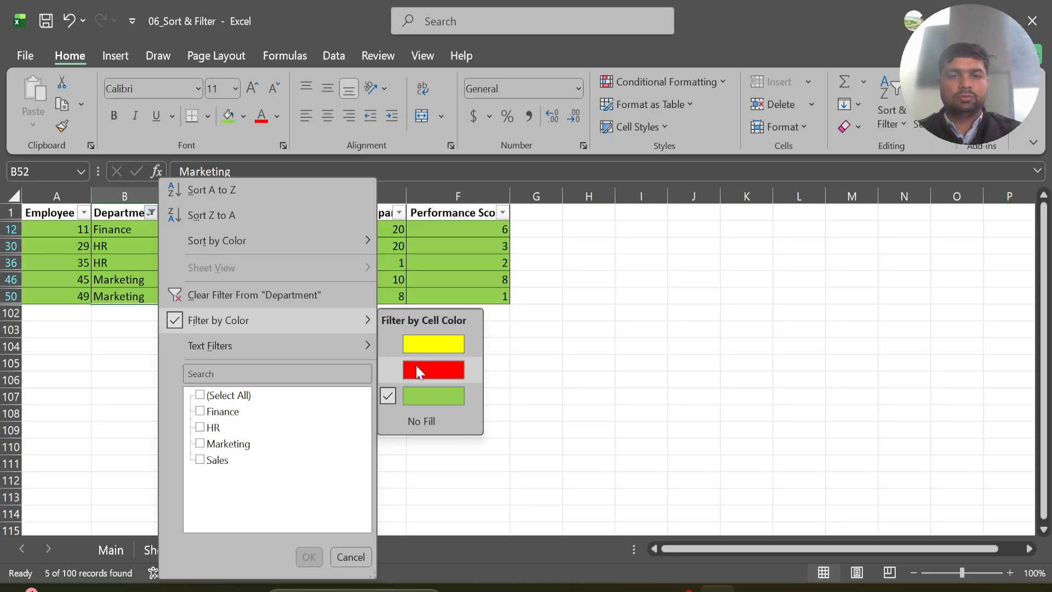
{"action": "left_click", "coordinate": [423, 346]}
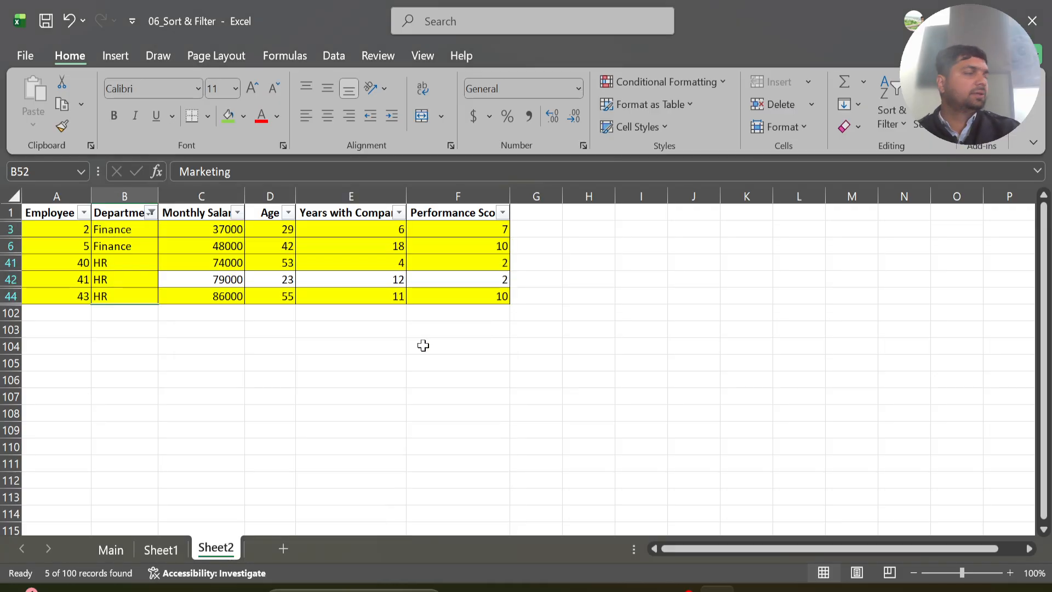
Step: Clear the filter from the Department column, and sort the table by department from Z to A
{"action": "left_click", "coordinate": [150, 213]}
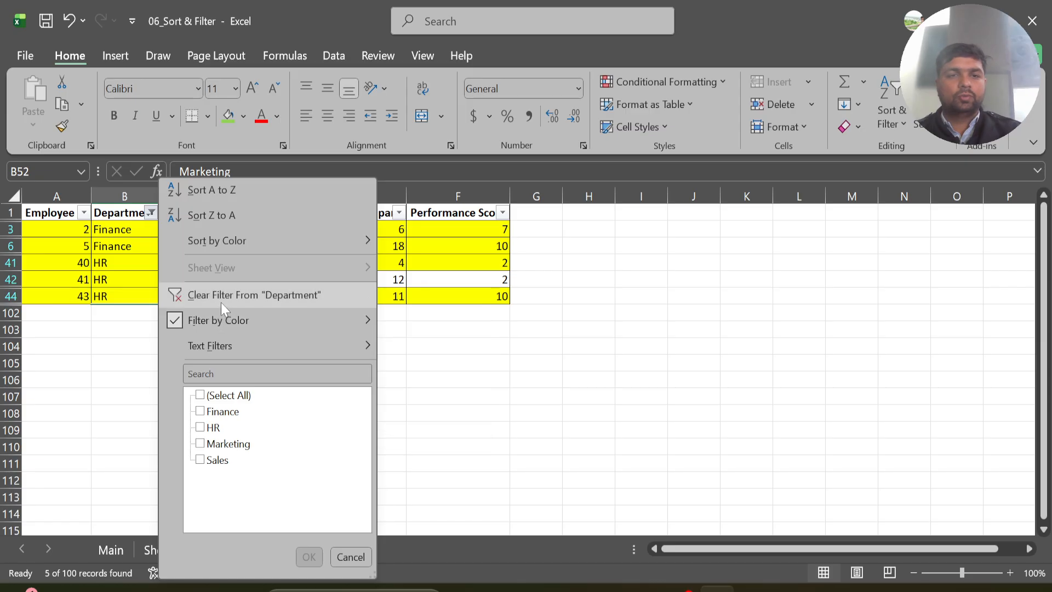
{"action": "left_click", "coordinate": [221, 302]}
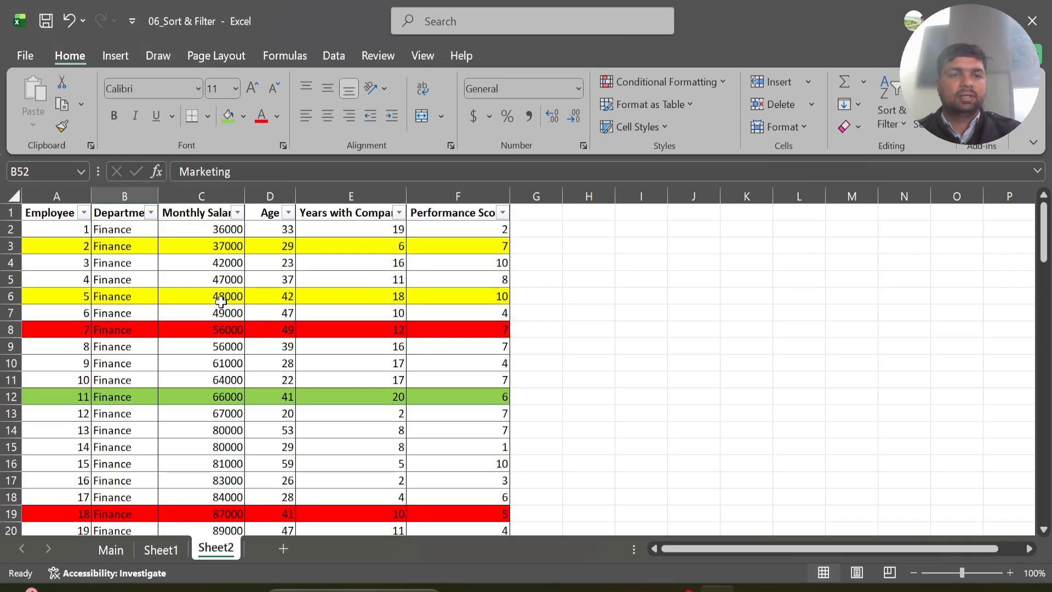
{"action": "left_click", "coordinate": [151, 213]}
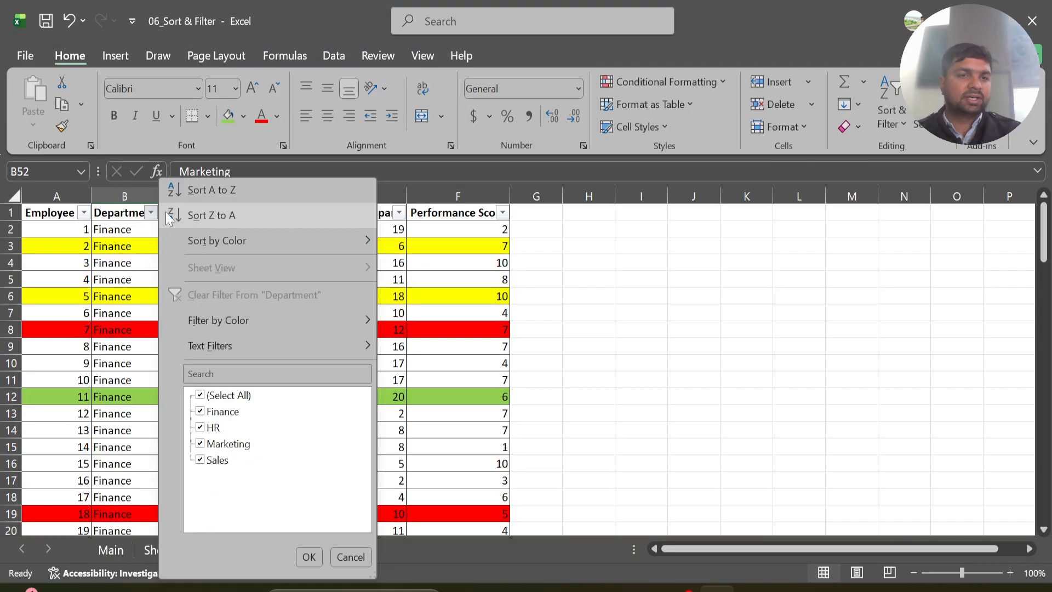
{"action": "left_click", "coordinate": [195, 214]}
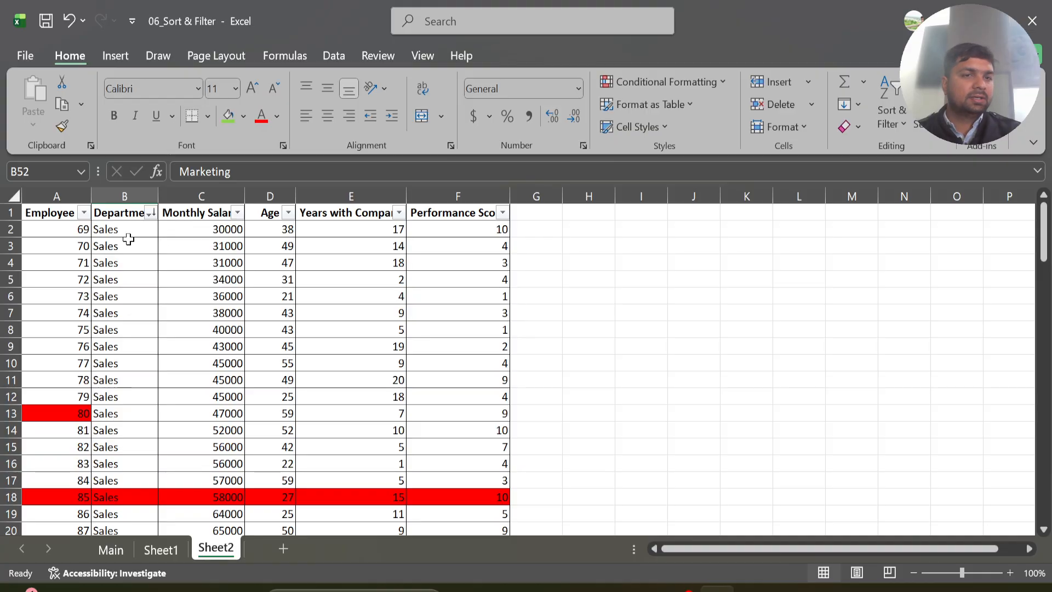
{"action": "left_click", "coordinate": [155, 214]}
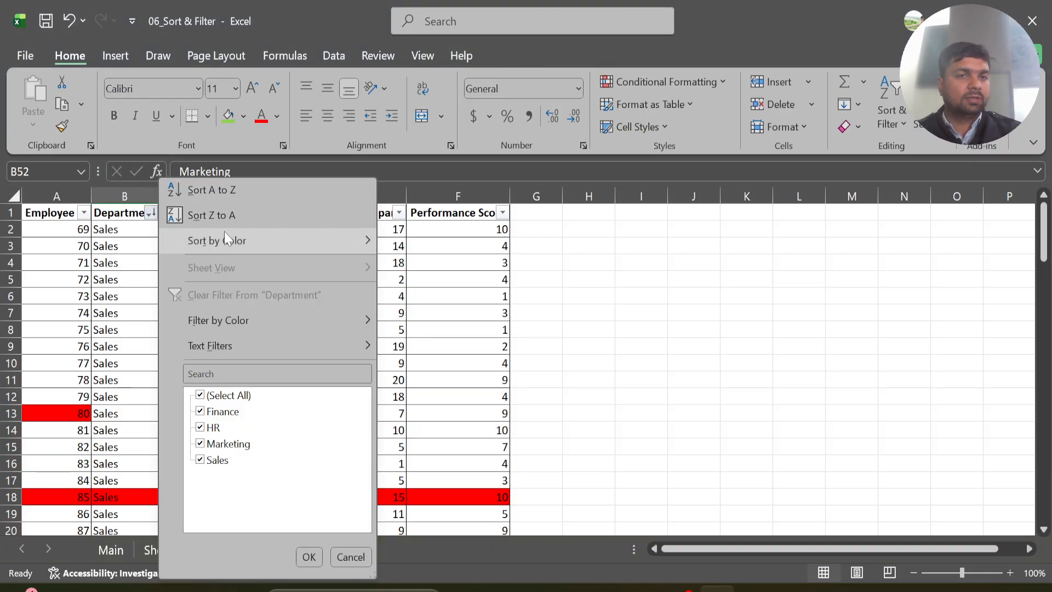
{"action": "mouse_move", "coordinate": [225, 251]}
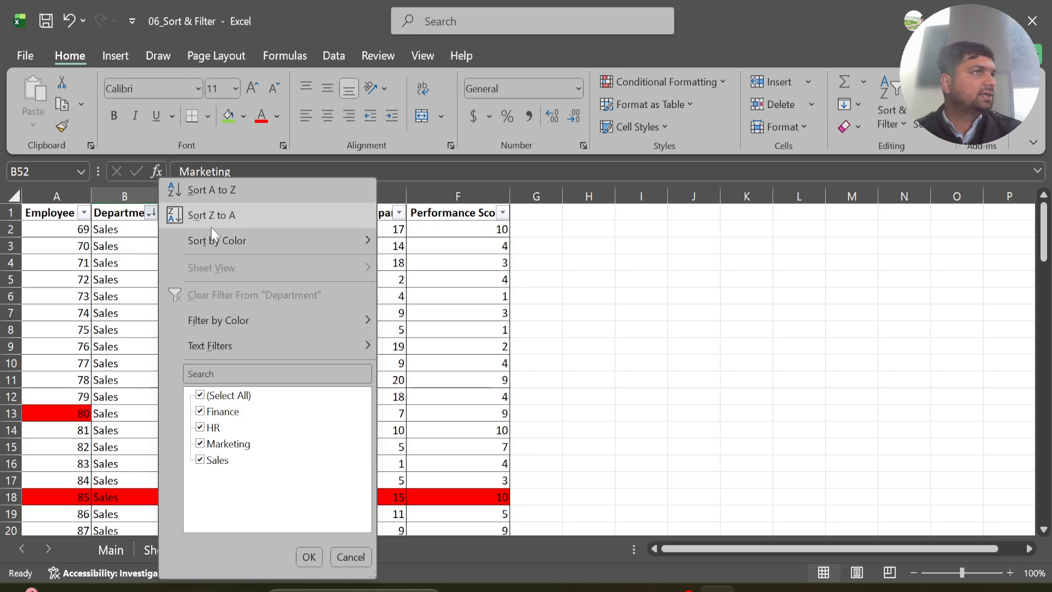
{"action": "left_click", "coordinate": [102, 343]}
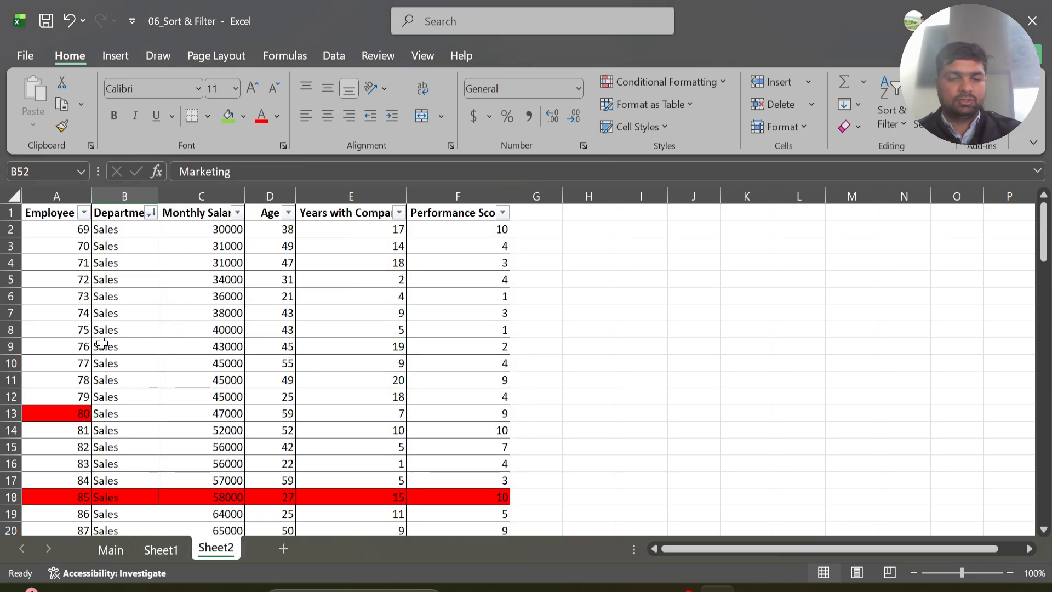